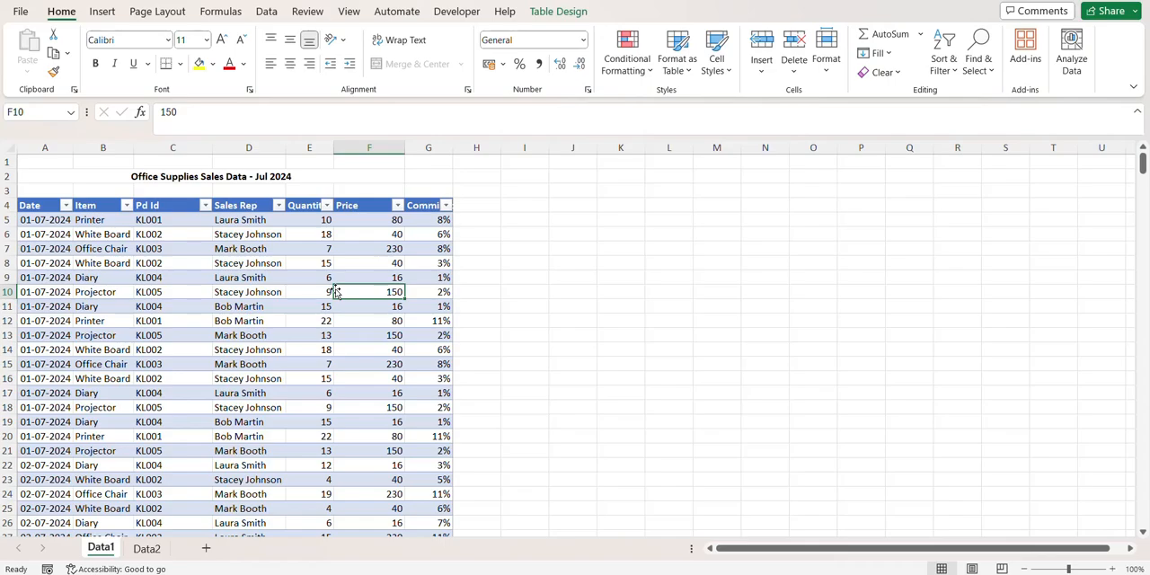
- Load the July 2024 sales table on the Data1 sheet into the Power Query Editor and select the Pd Id column
left_click(254, 250)
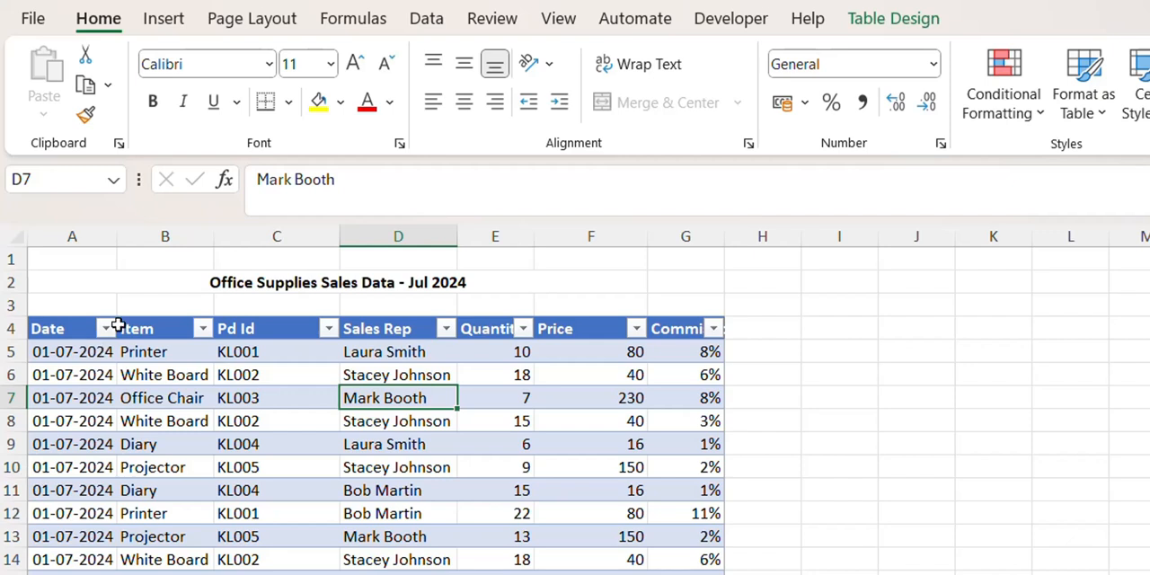
left_click(424, 21)
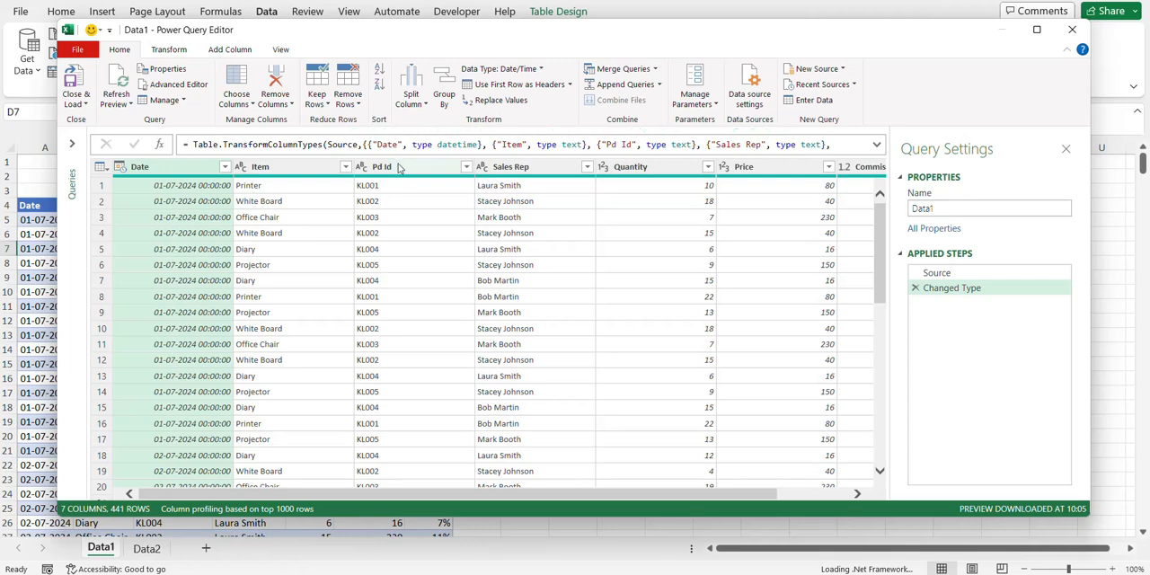
left_click(386, 170)
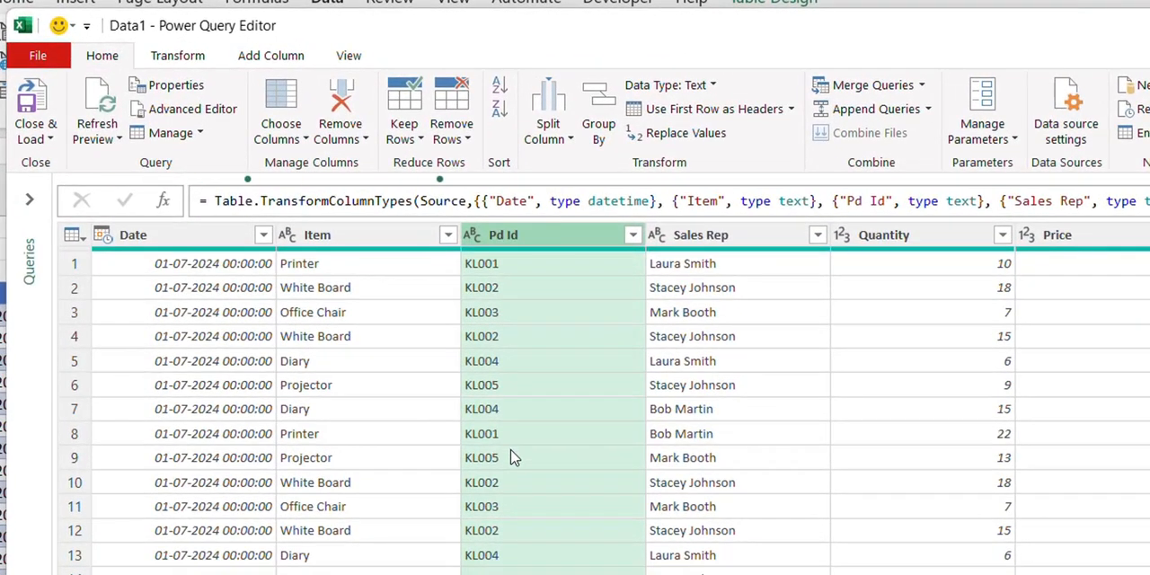
- Replace "KL" with an empty value in the Pd Id column and check the resulting codes
right_click(510, 246)
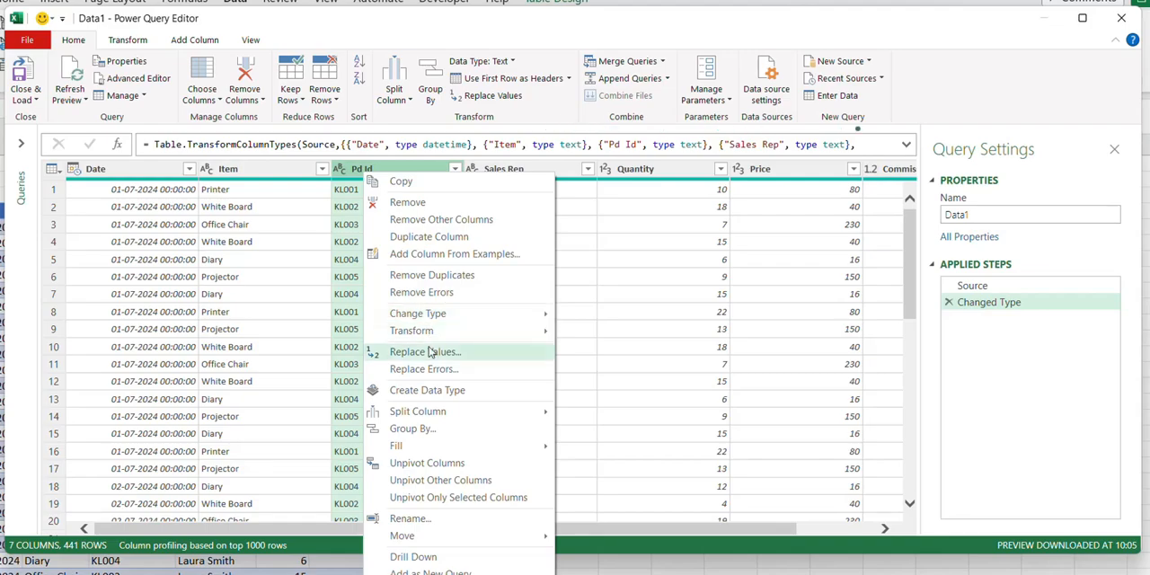
left_click(354, 170)
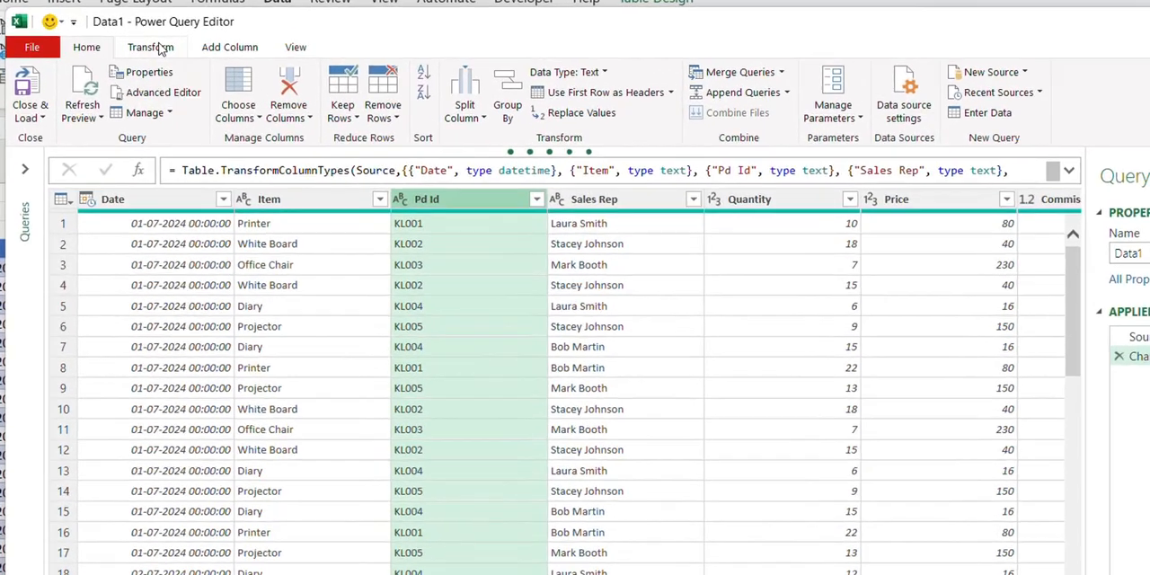
left_click(158, 48)
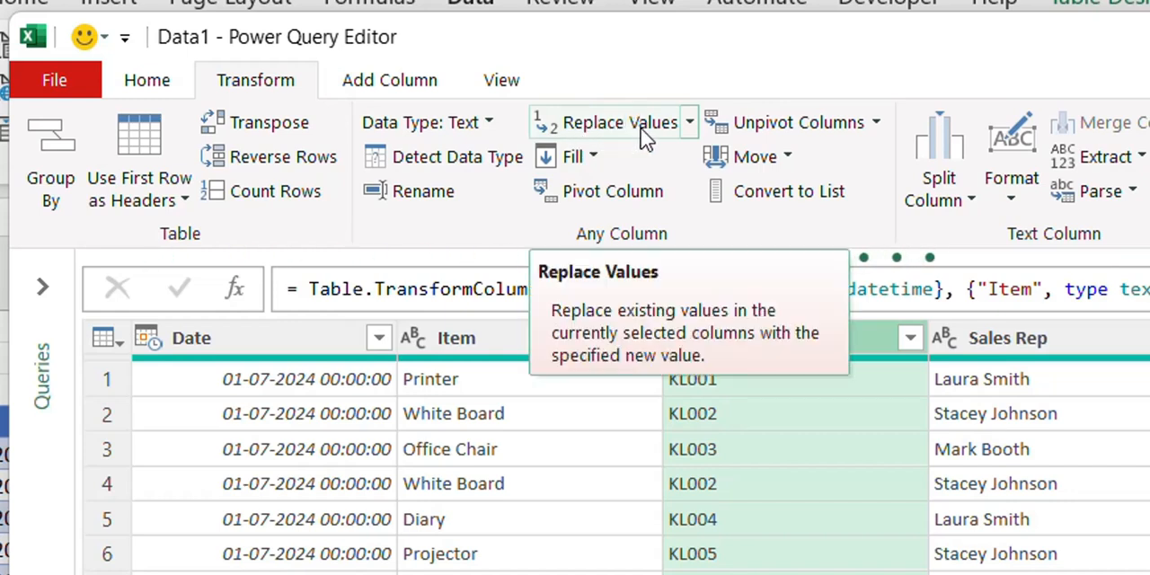
left_click(690, 126)
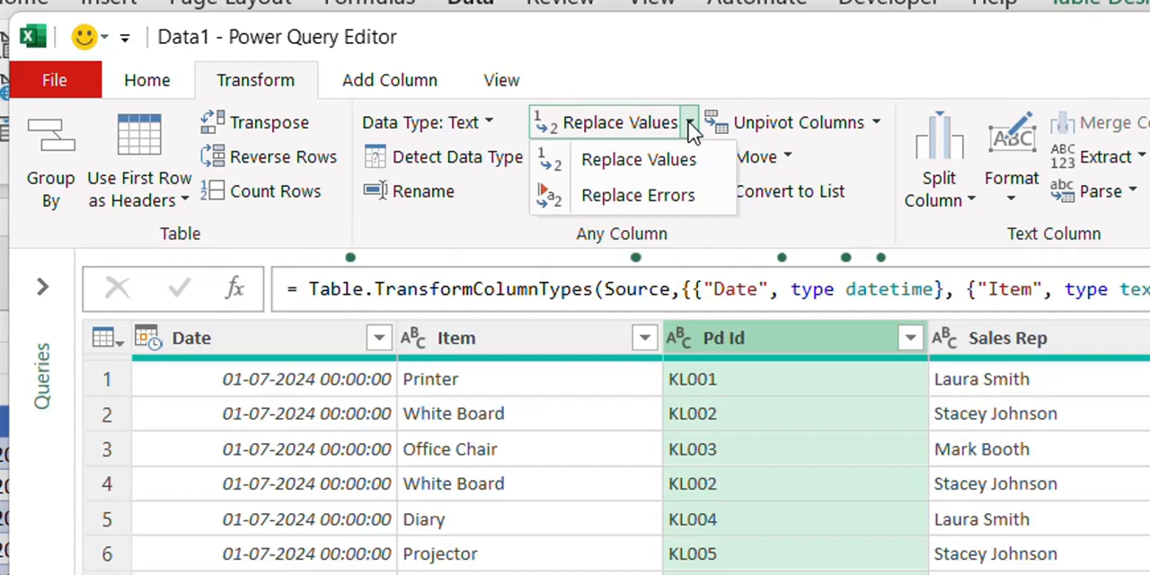
left_click(667, 171)
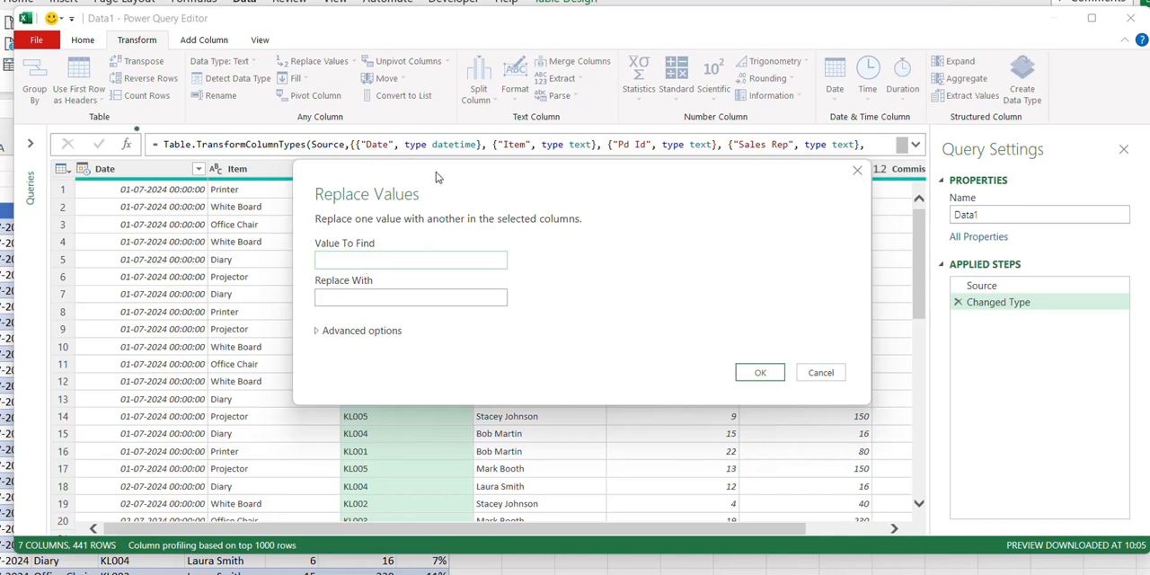
left_click(460, 250)
type("KL")
left_click(474, 288)
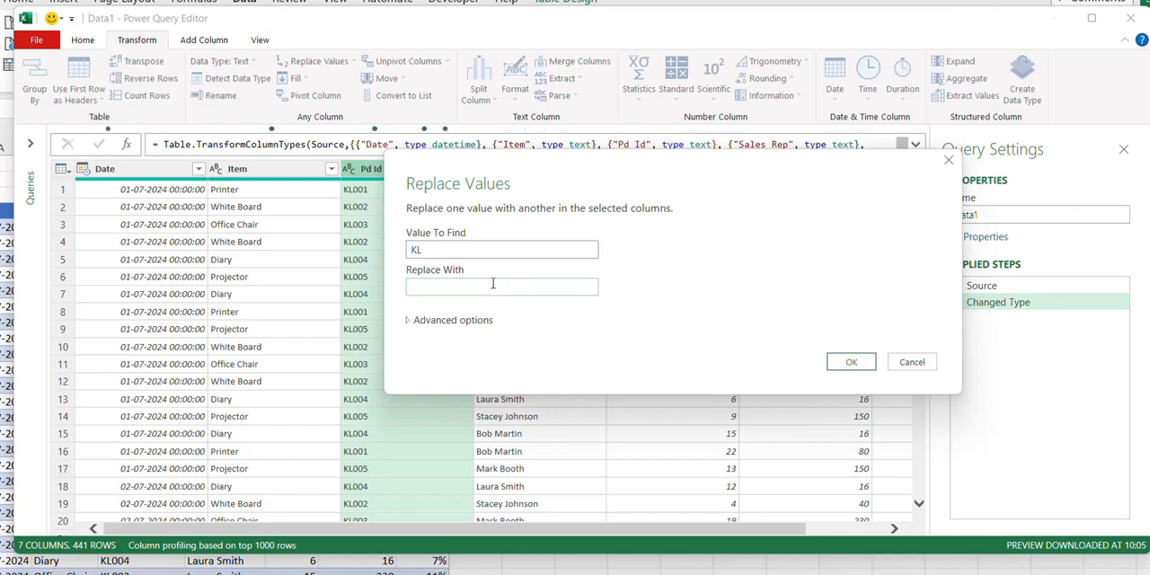
left_click(848, 362)
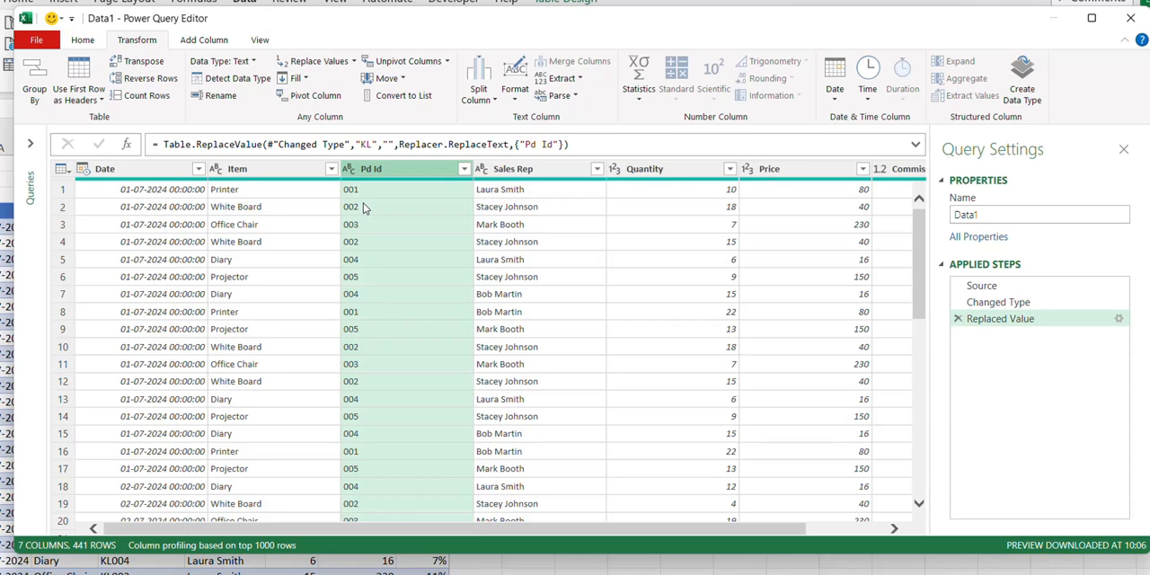
scroll(355, 364, "down", 5)
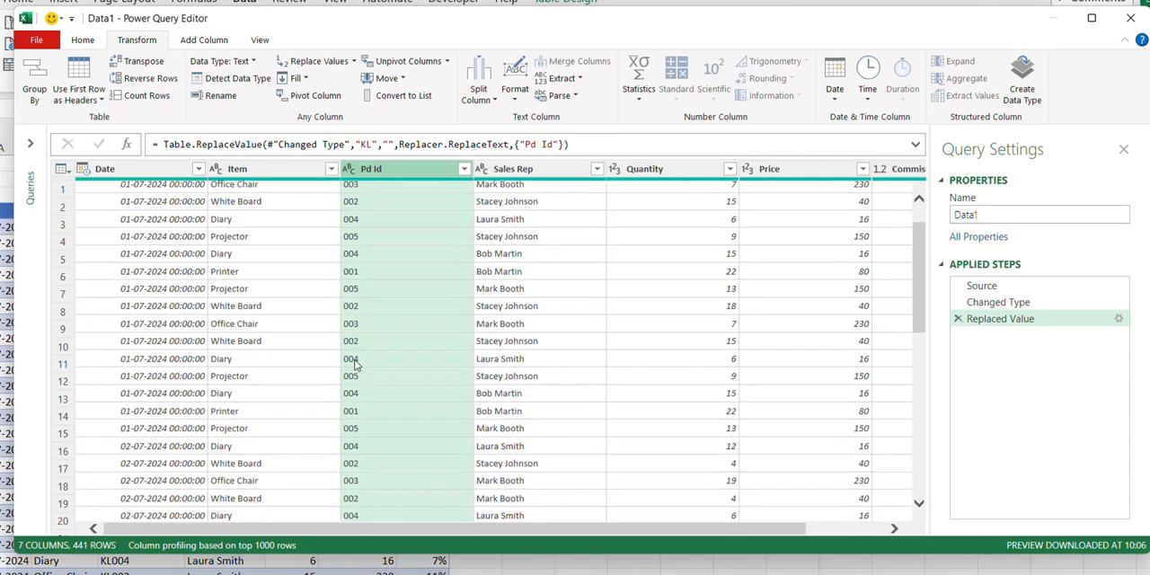
scroll(354, 364, "up", 5)
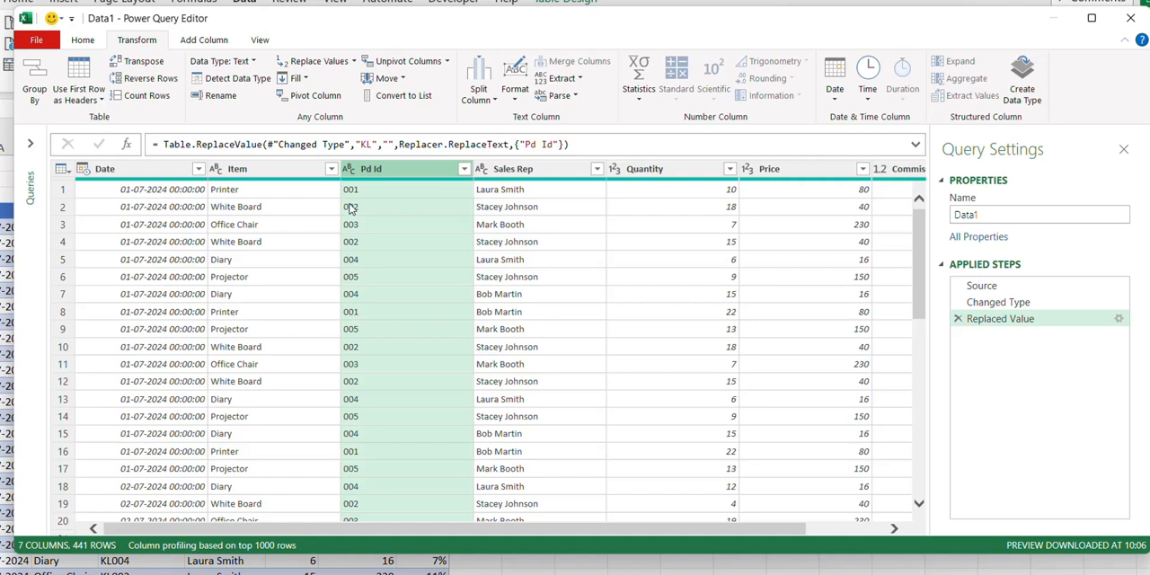
- Remove the Replaced Value step and replace "KL" with "KL-" in the Pd Id column
left_click(958, 318)
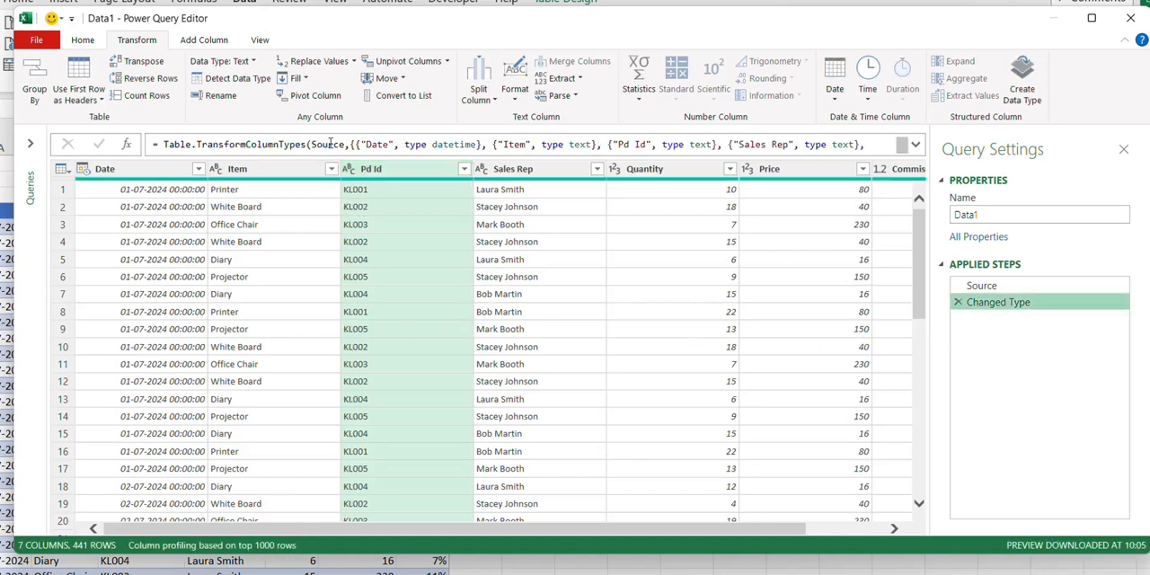
left_click(354, 62)
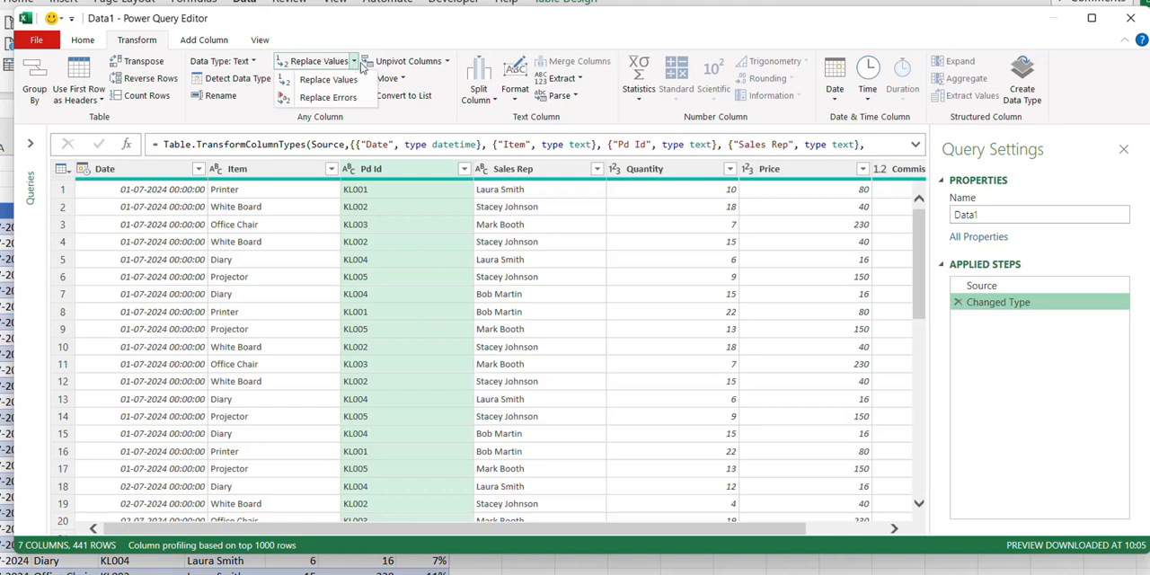
left_click(314, 78)
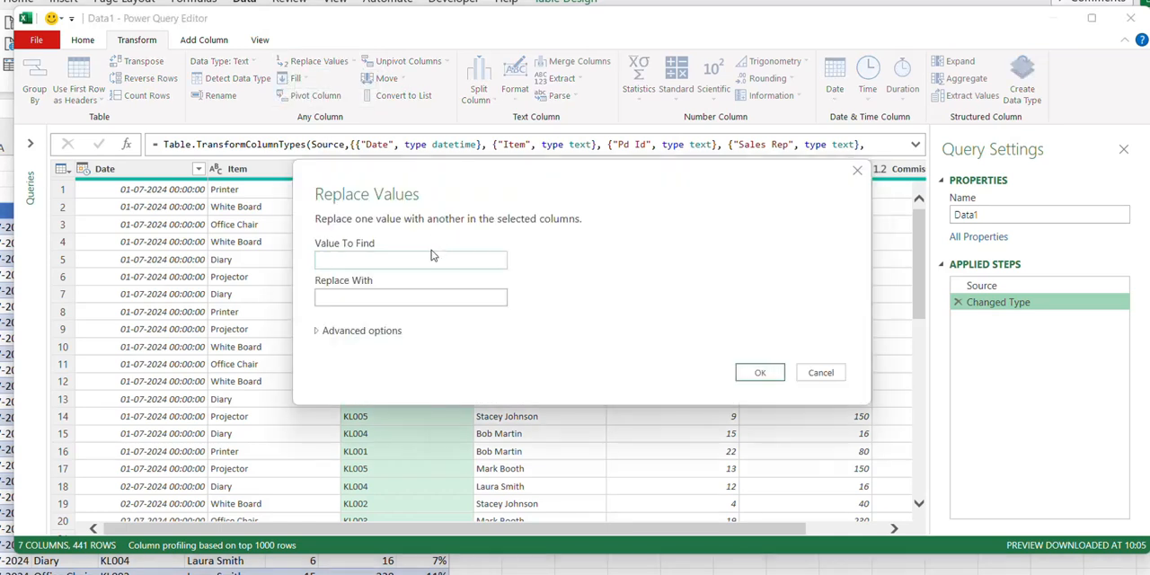
type("KL")
key("Tab")
type("KL-")
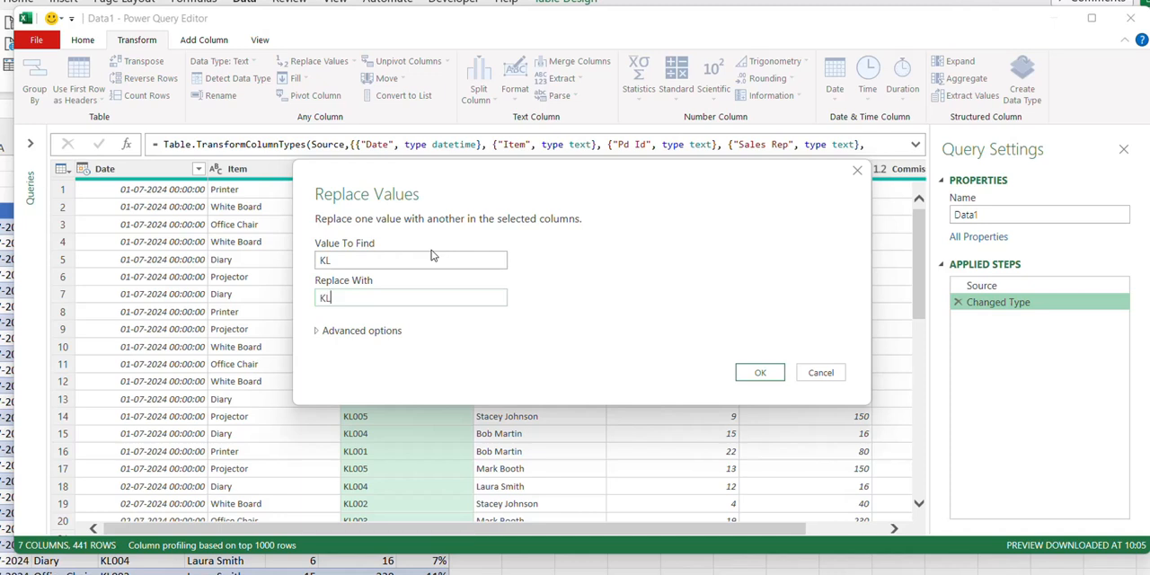
left_click(740, 372)
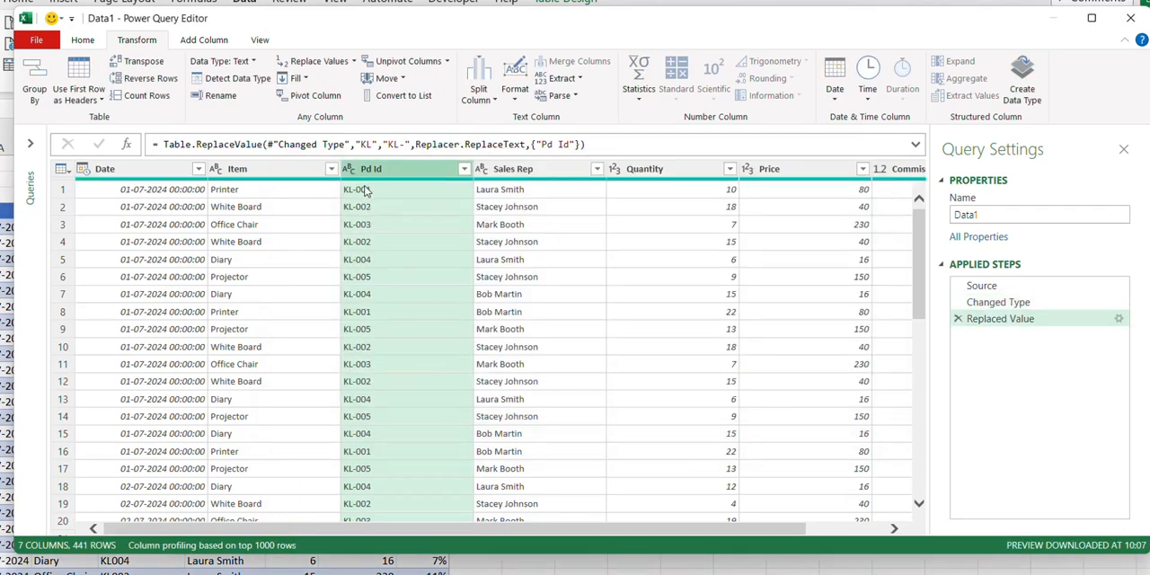
- Begin another value replacement on the Pd Id column with the advanced options shown and "KL-" as the value to find
left_click(352, 63)
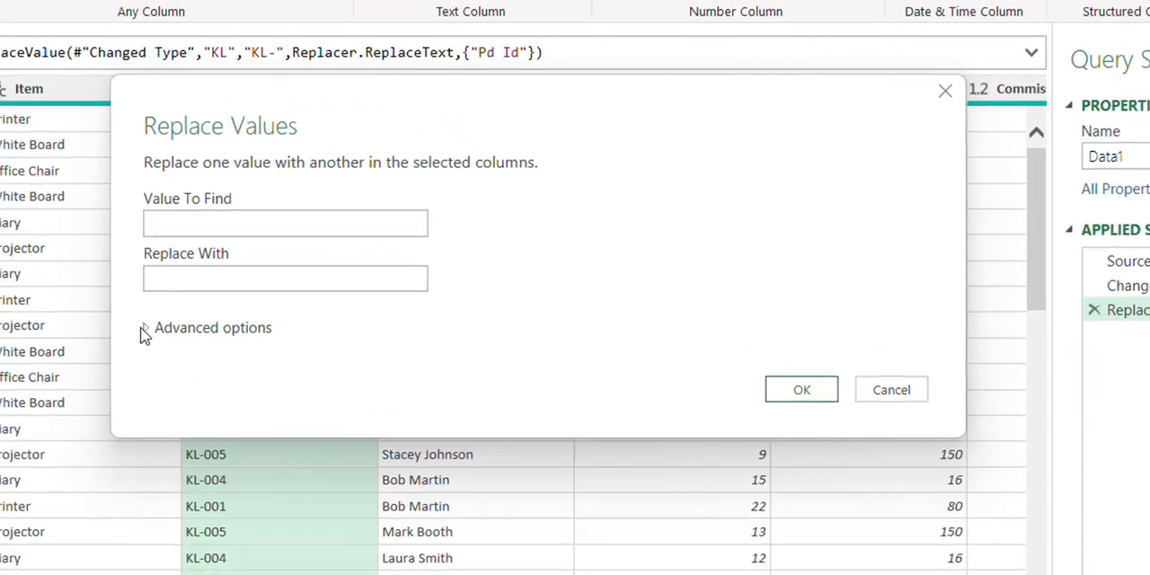
left_click(283, 333)
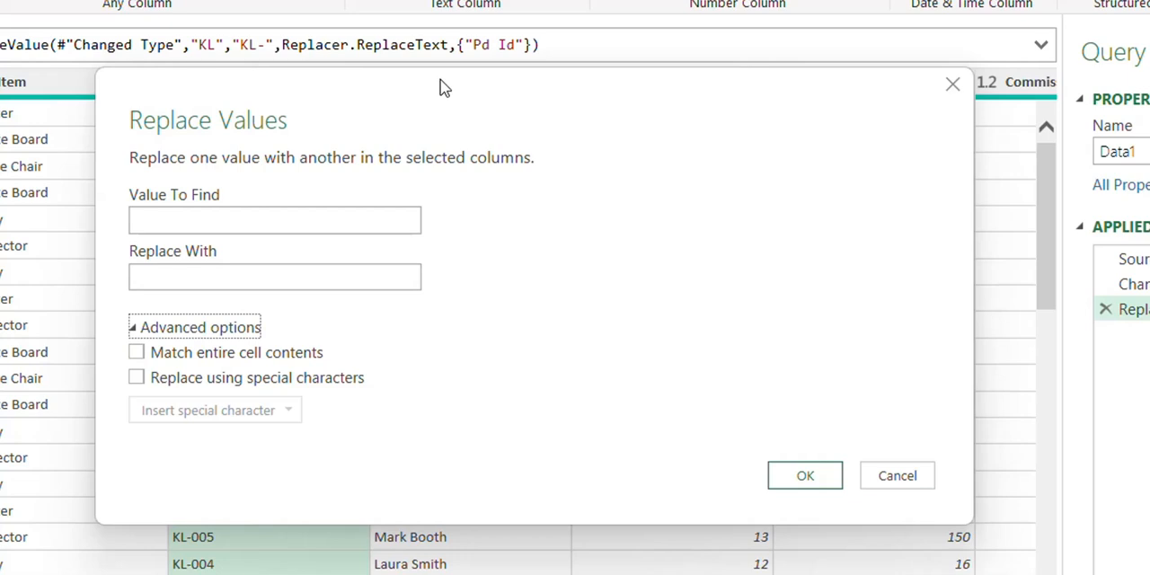
left_click_drag(439, 90, 620, 42)
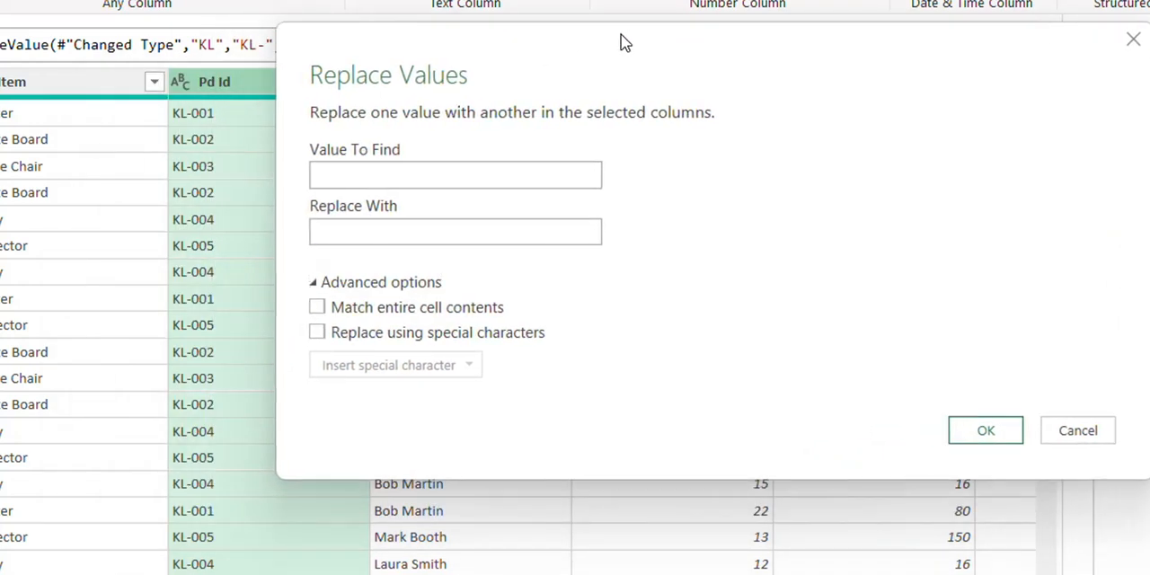
left_click(388, 180)
type("KL-")
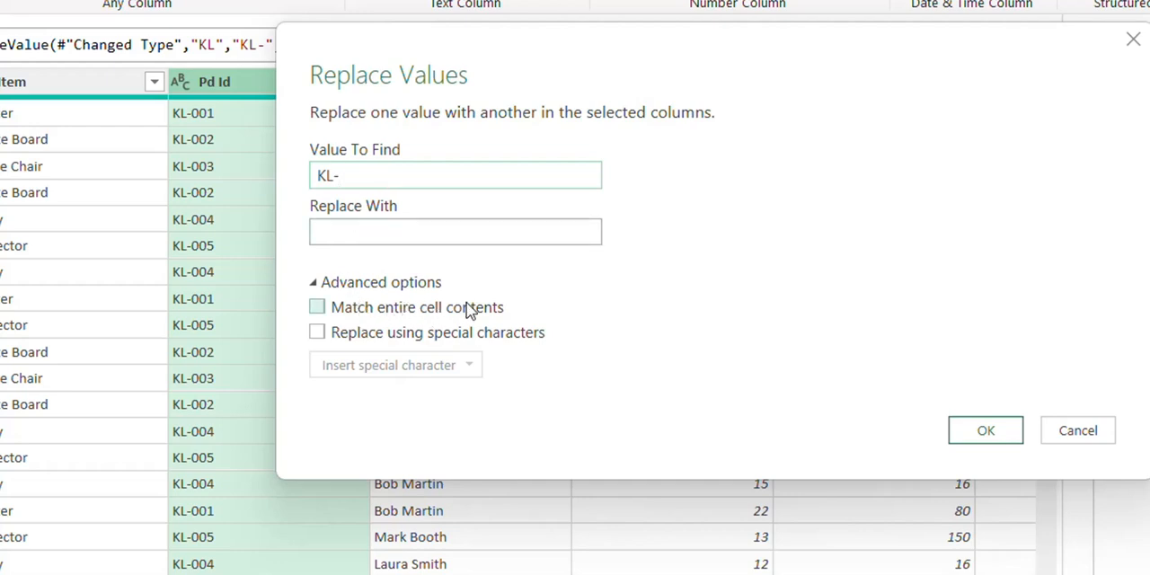
- Try the entire-cell match and special-character options, turn both off, and apply the replacement of "KL-" with an empty value
left_click(318, 307)
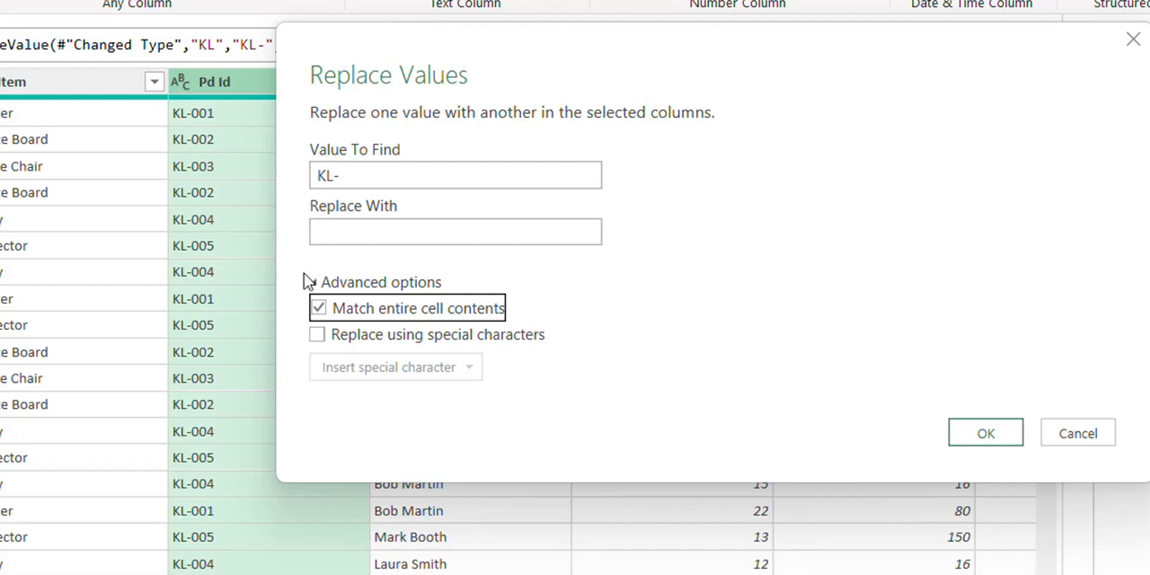
left_click(318, 310)
left_click(318, 337)
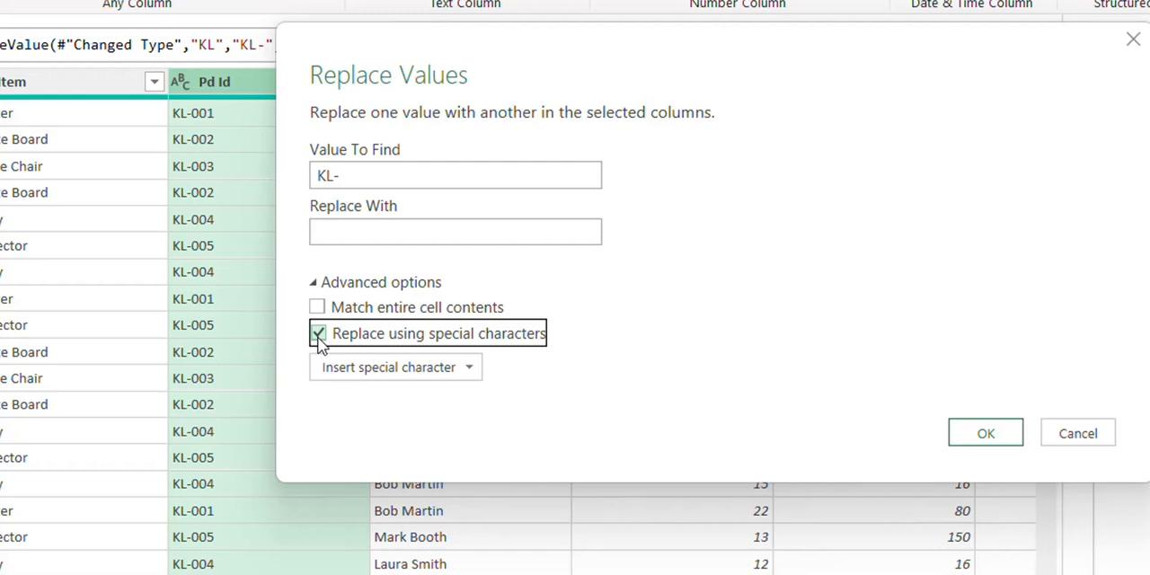
left_click(458, 377)
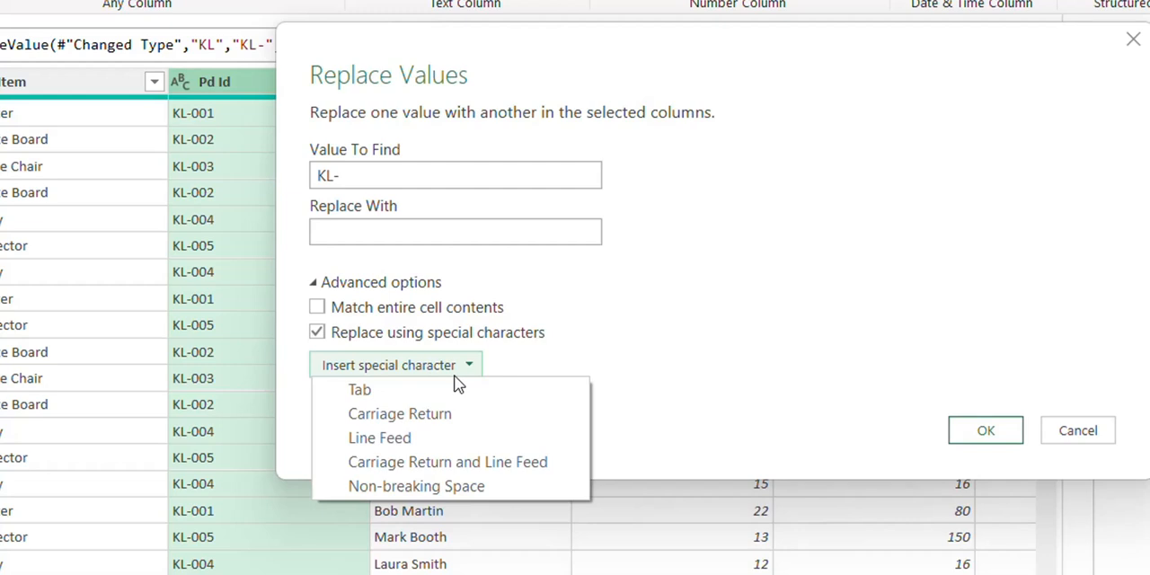
left_click(638, 299)
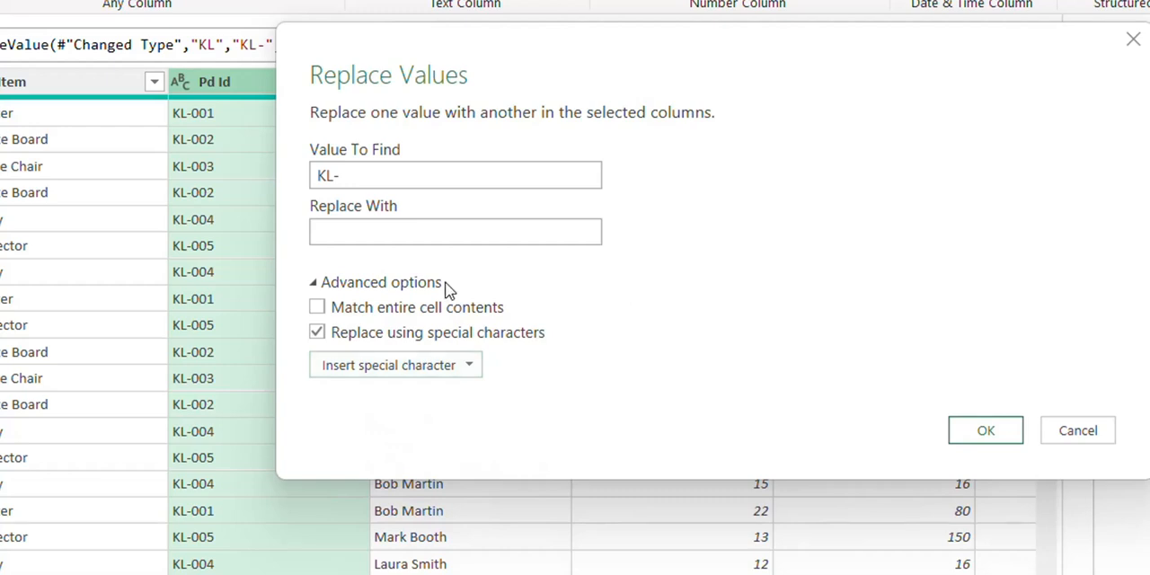
left_click(375, 338)
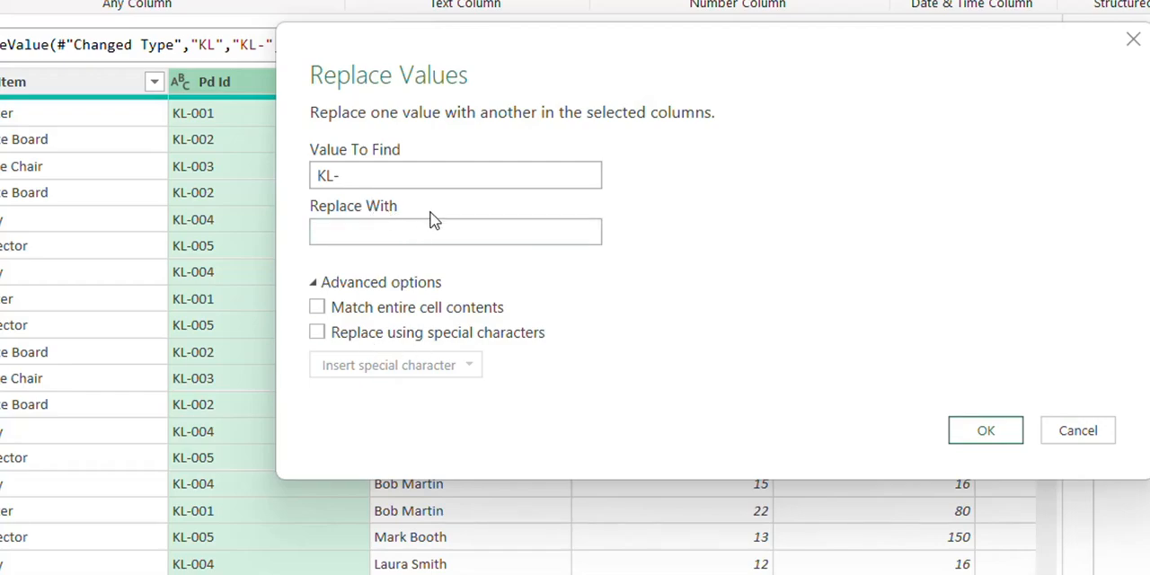
left_click(959, 434)
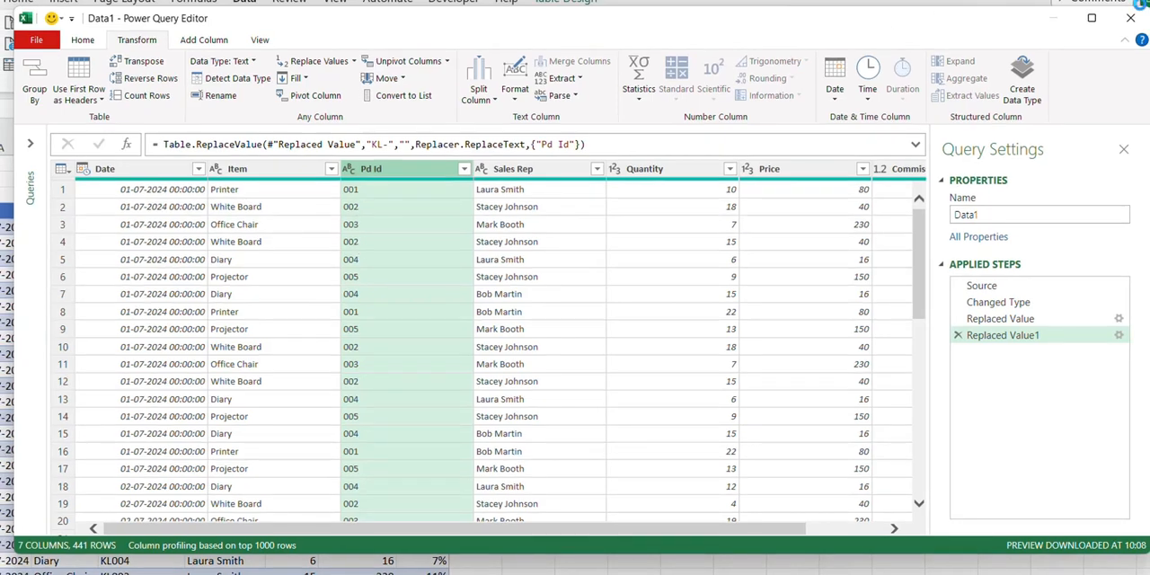
- Close the Power Query Editor, discarding the changes, and go to the Pd Id column on the Data2 sheet
left_click(1141, 18)
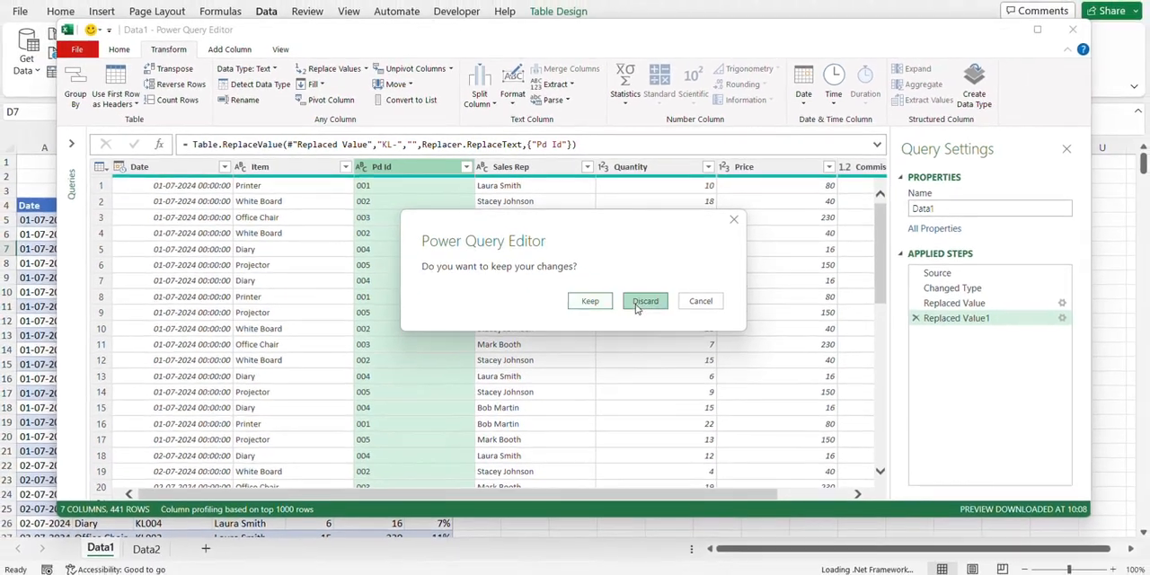
left_click(643, 302)
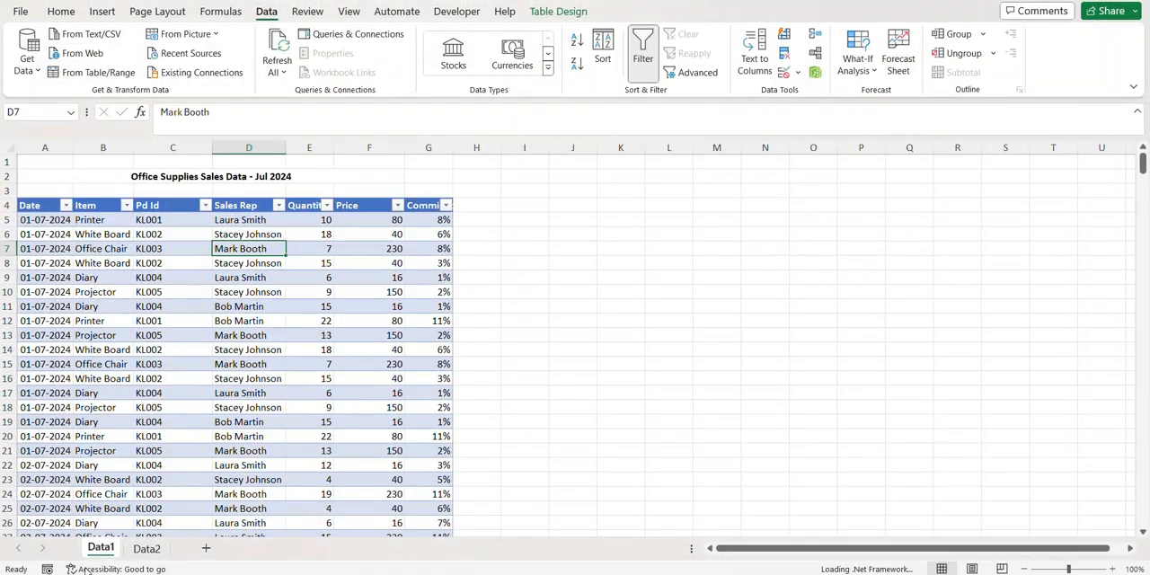
left_click(146, 549)
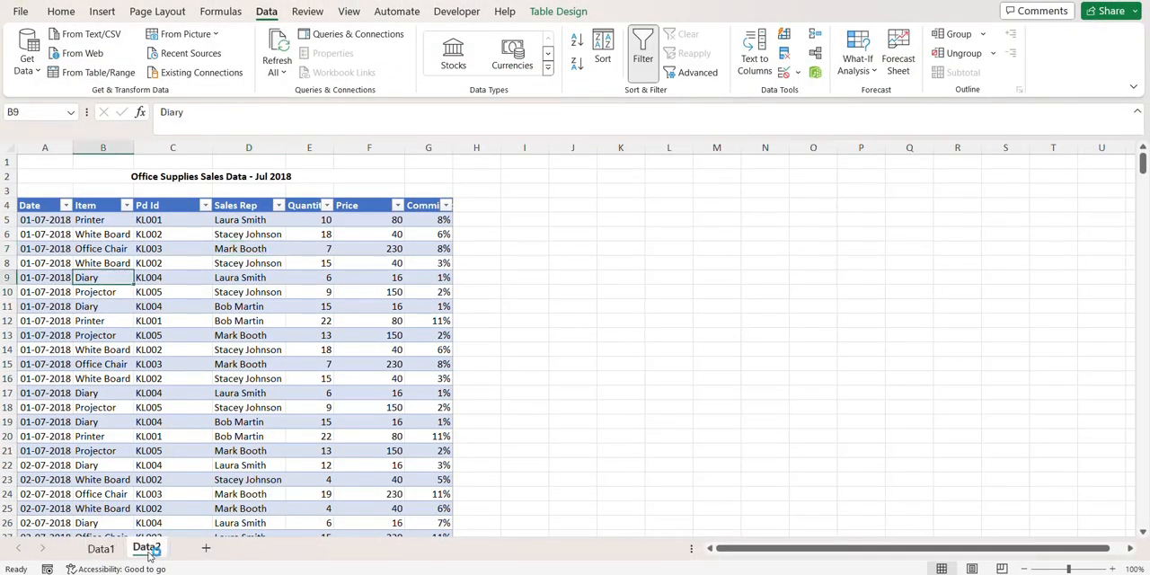
left_click(184, 319)
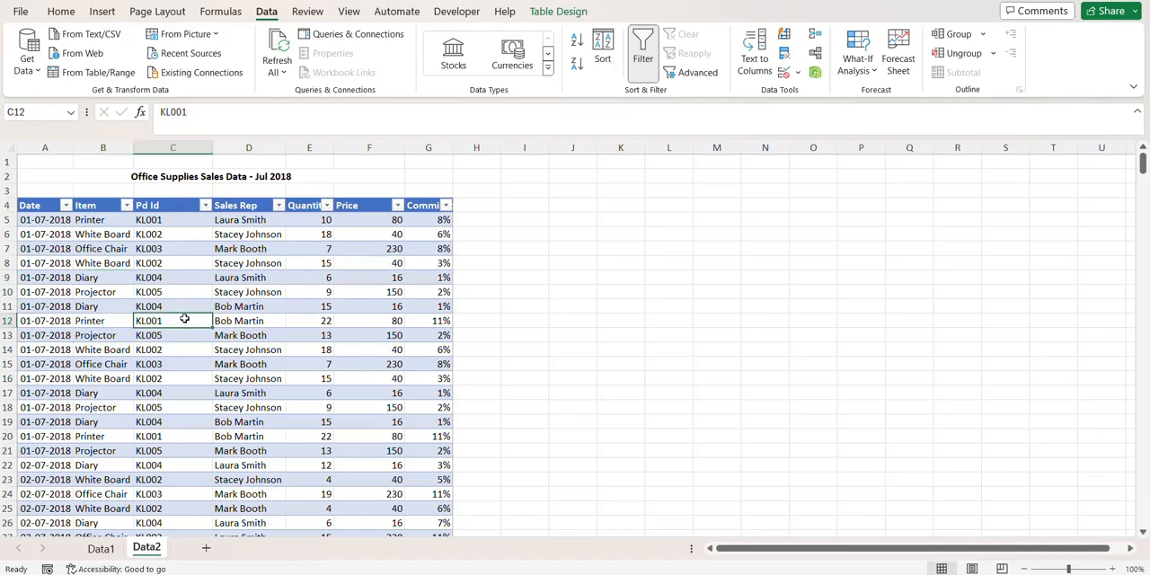
- Examine the Data2 table for rows filled with NA, highlighting those dated 04-07-2018 and 06-07-2018
scroll(225, 259, "down", 2)
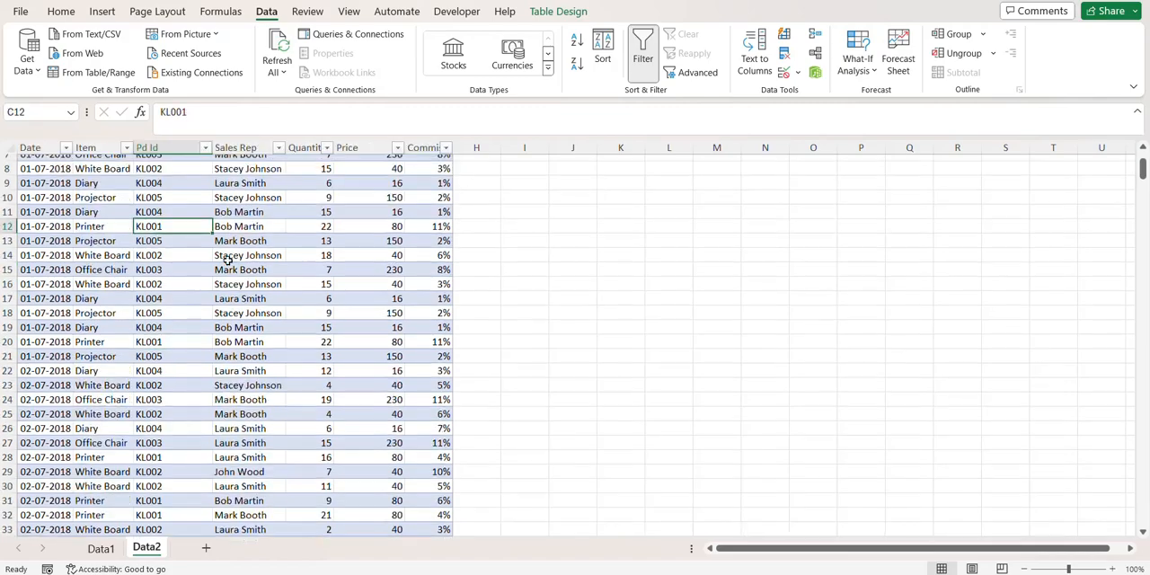
scroll(226, 260, "down", 16)
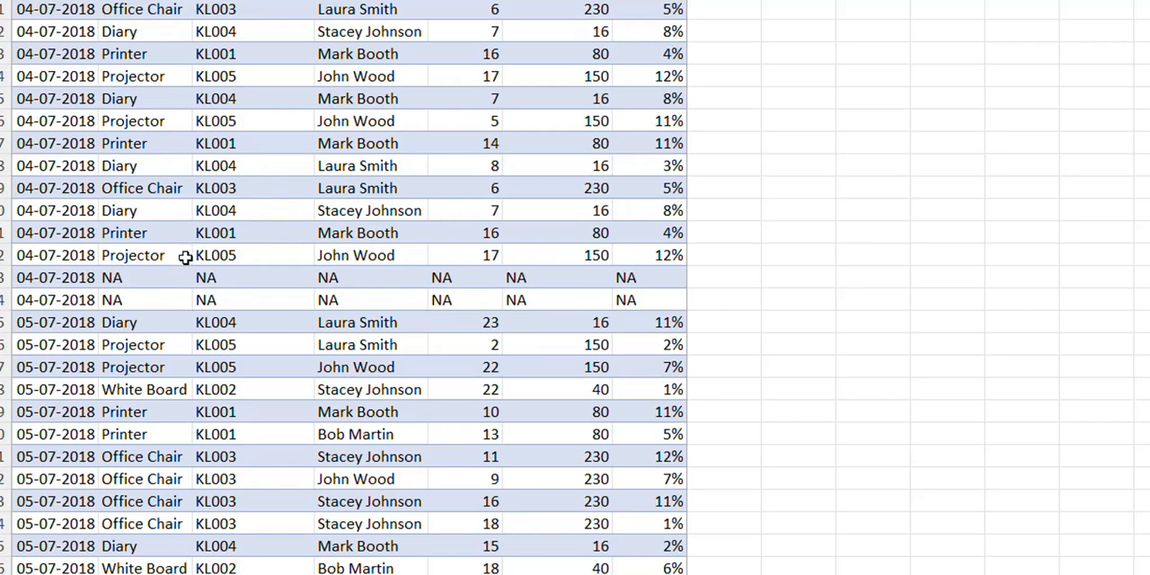
left_click_drag(139, 277, 665, 299)
scroll(620, 297, "down", 4)
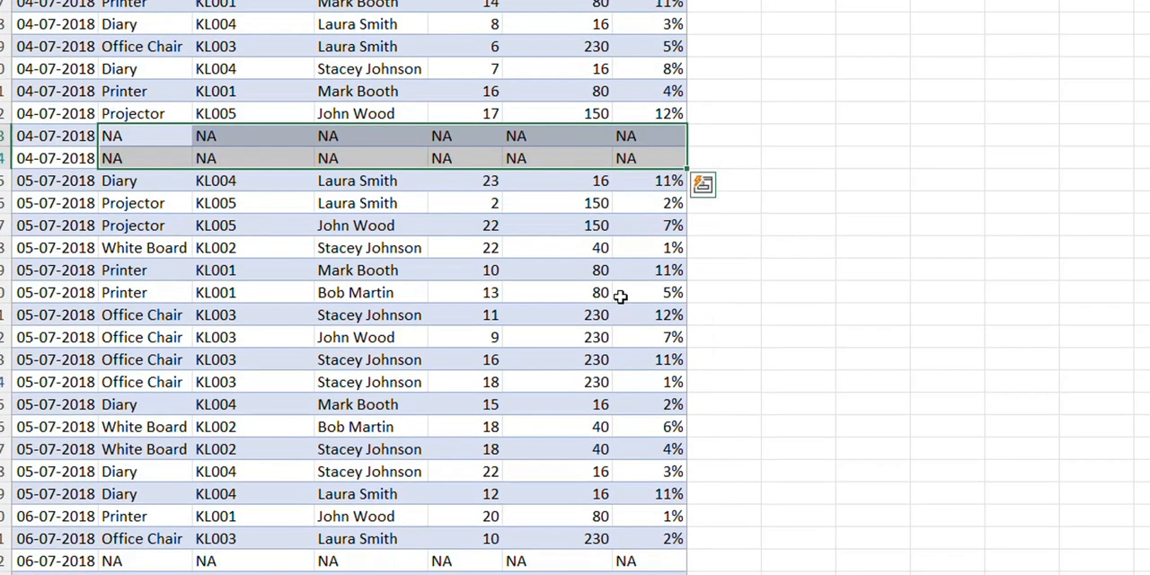
scroll(620, 297, "down", 3)
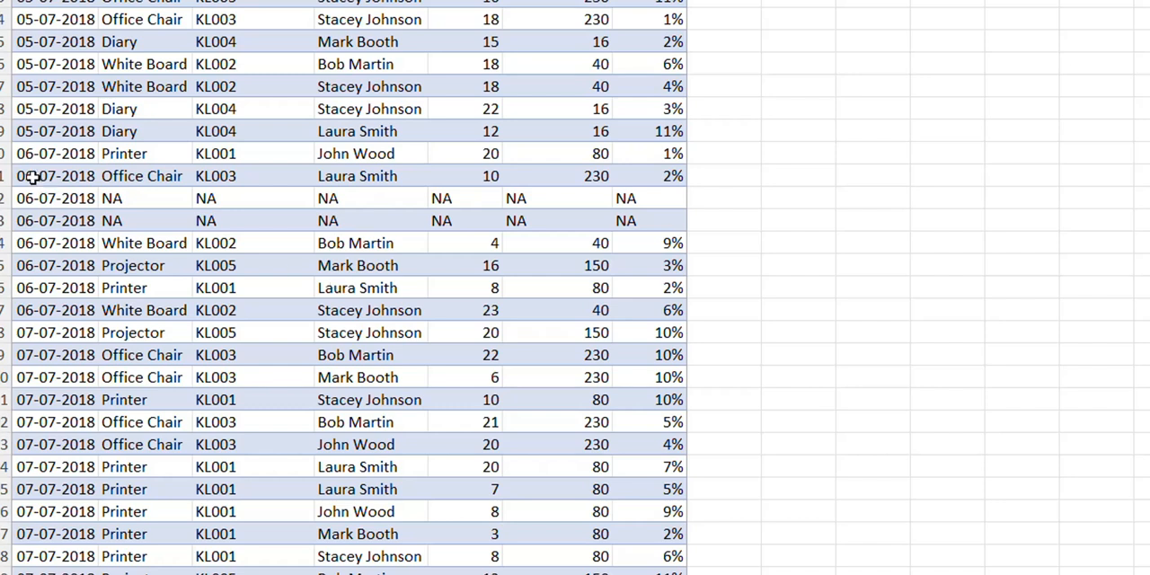
left_click_drag(161, 198, 623, 226)
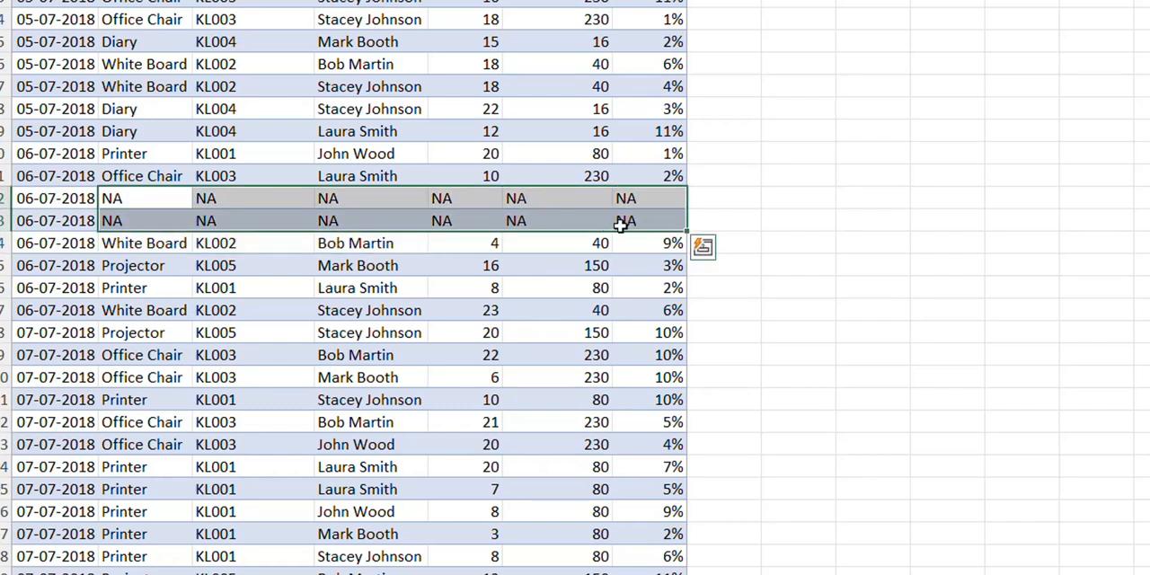
scroll(302, 297, "down", 6)
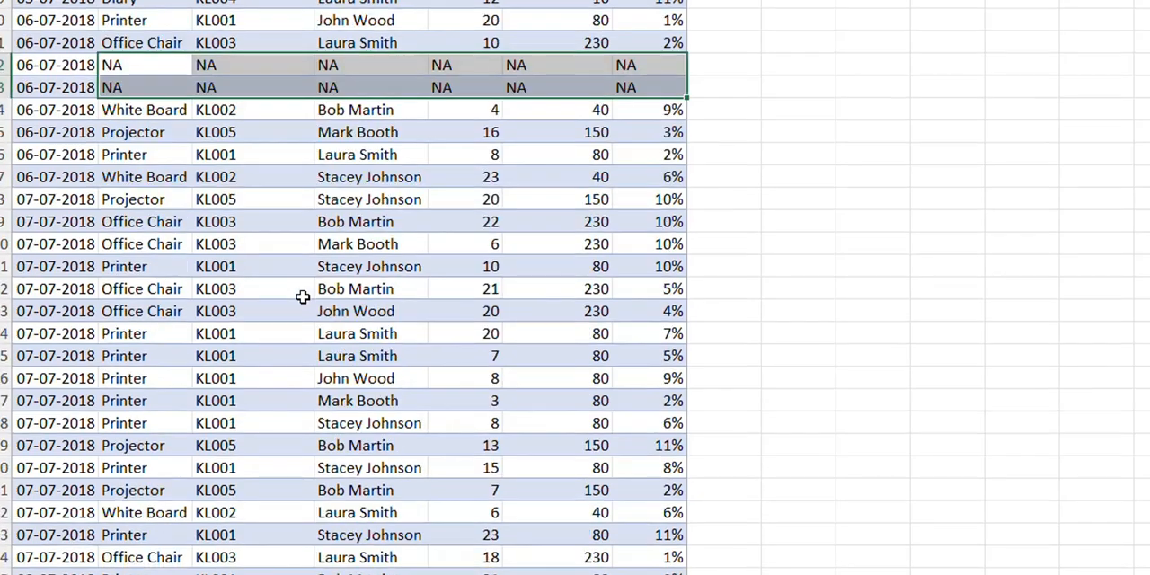
- Load the Data2 sales table into the Power Query Editor
scroll(302, 298, "down", 9)
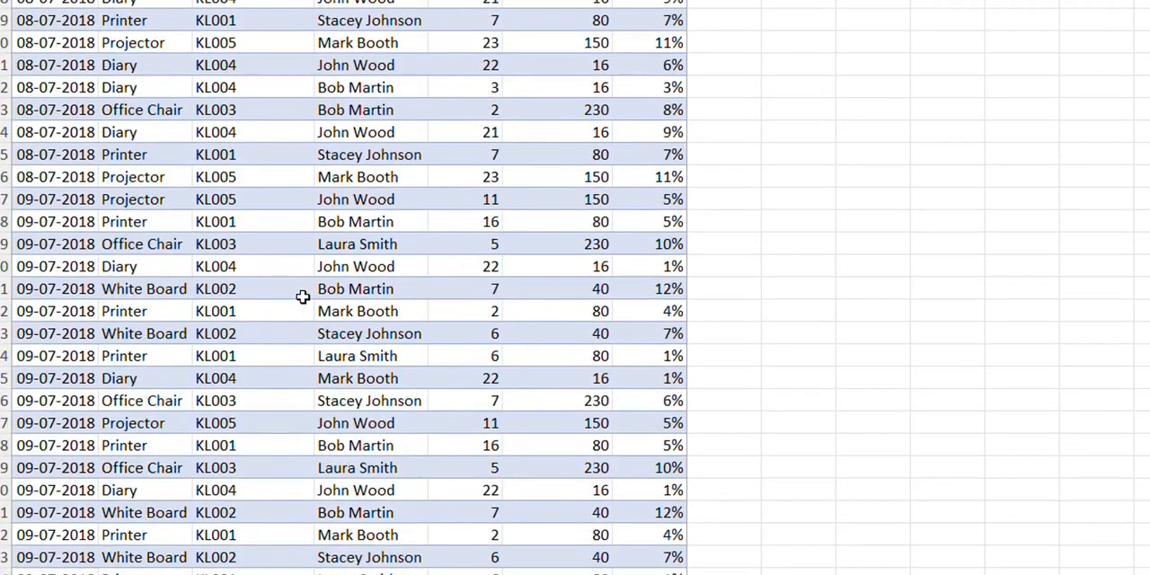
scroll(303, 297, "up", 20)
scroll(303, 298, "up", 10)
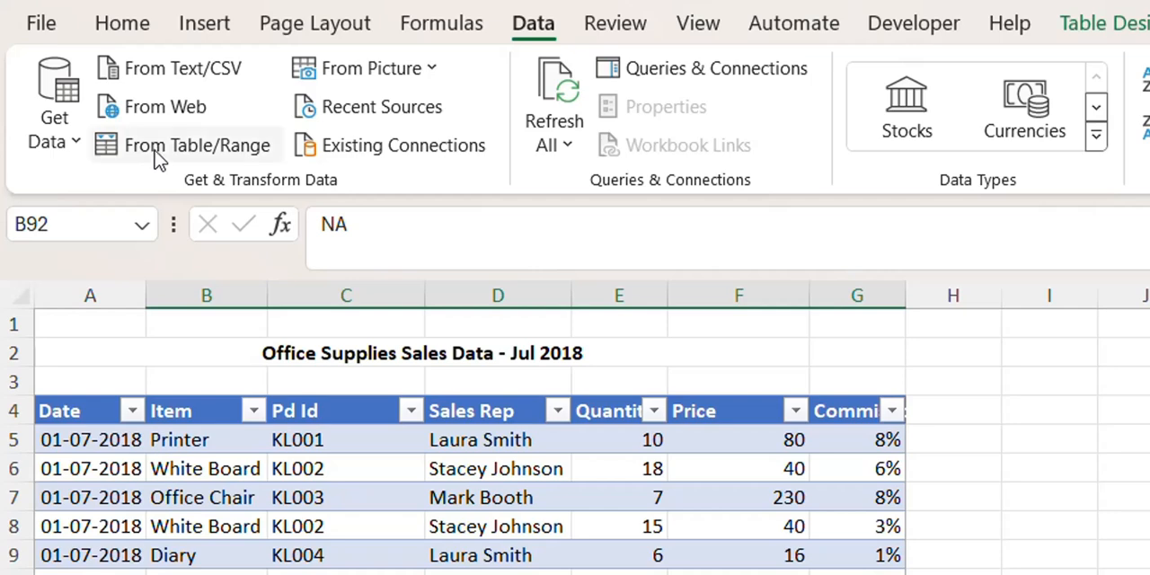
left_click(152, 151)
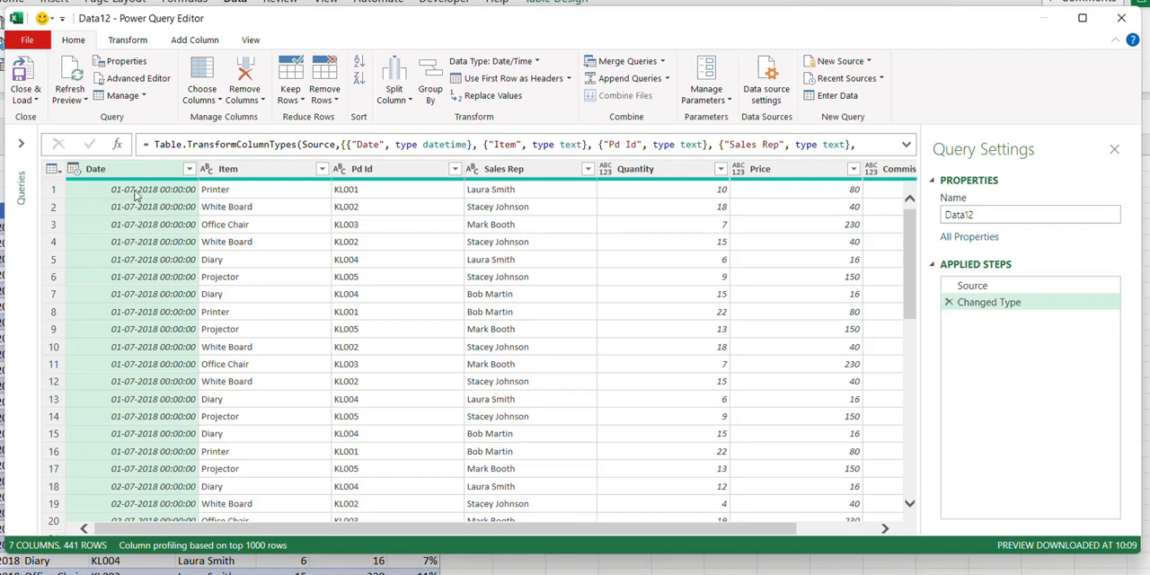
- Review the data type of each column from Item through Commission
mouse_move(215, 184)
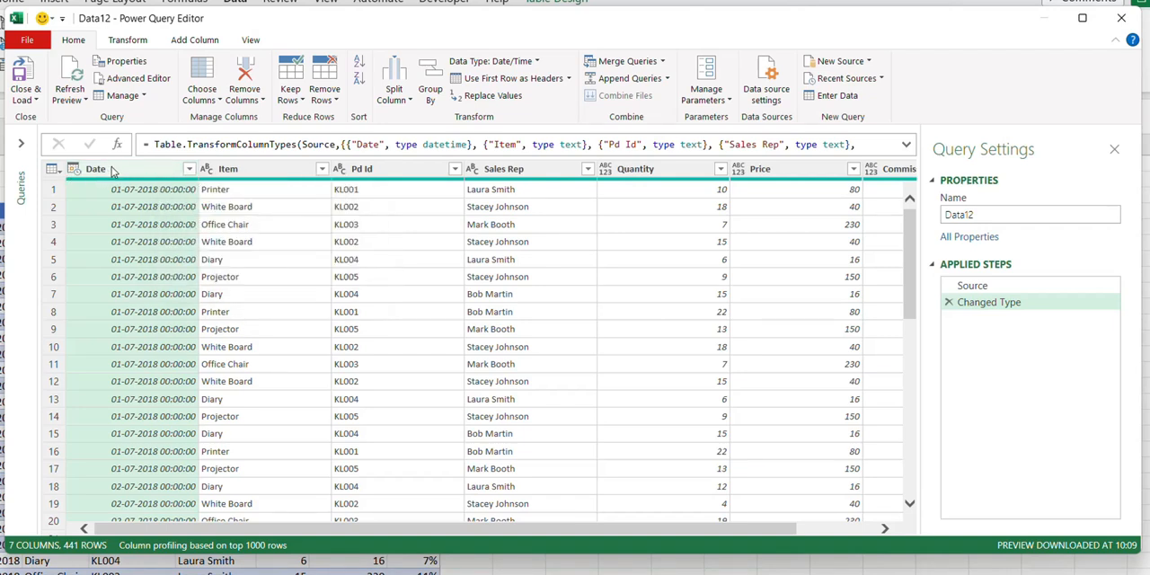
left_click(133, 44)
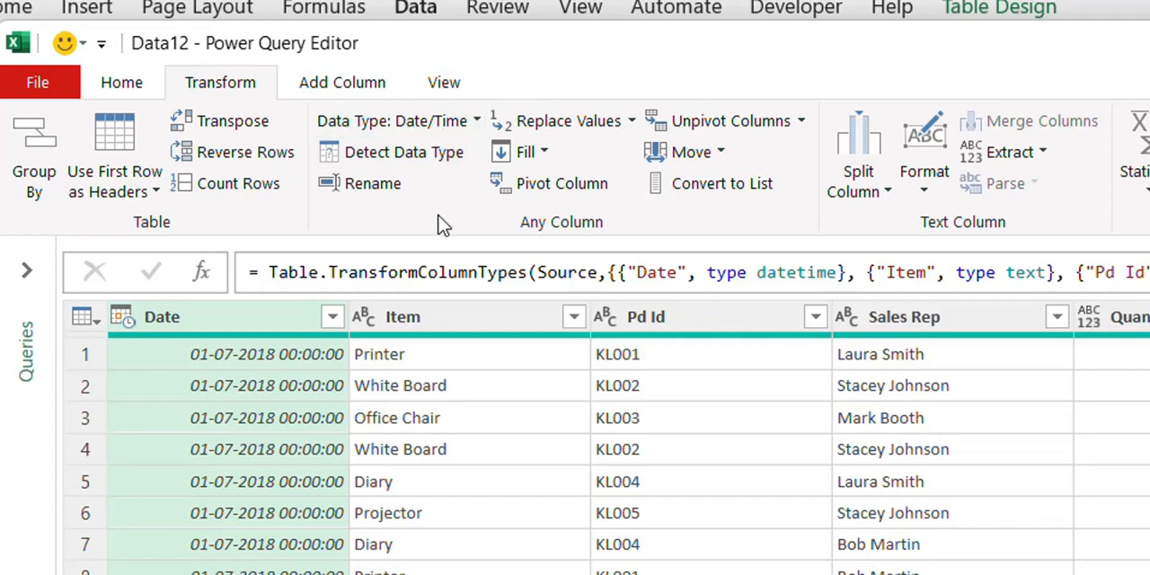
left_click(443, 325)
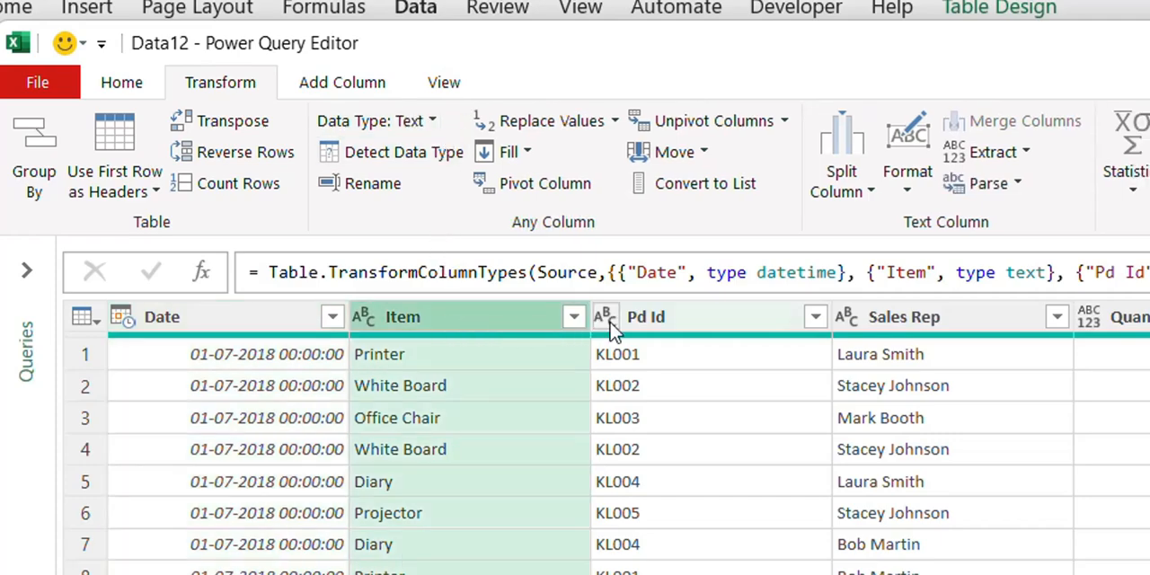
left_click(637, 331)
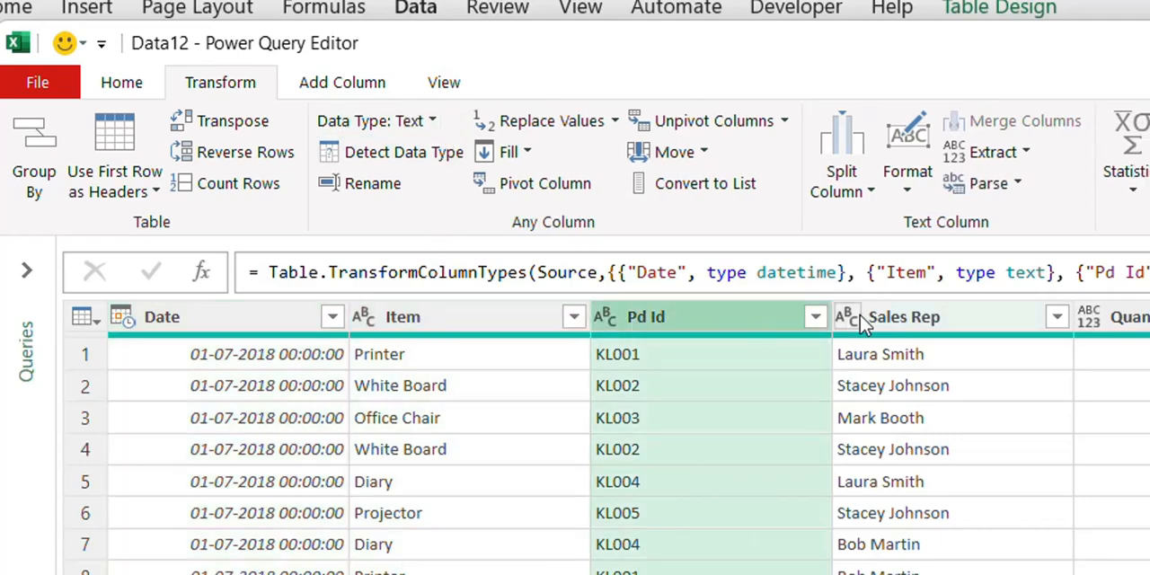
left_click(887, 327)
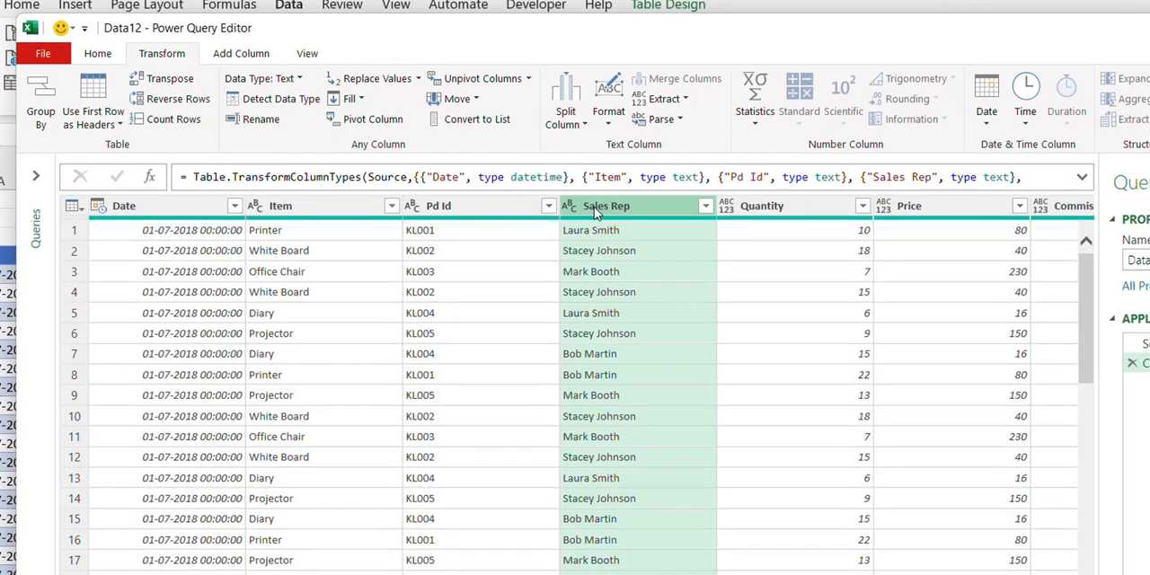
left_click(774, 208)
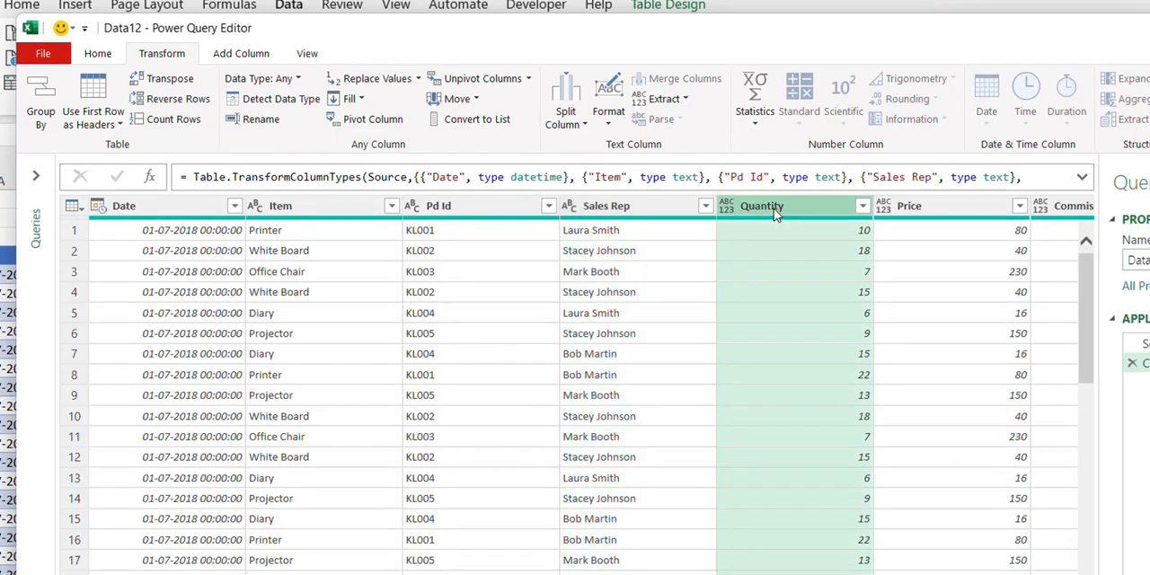
left_click(918, 205)
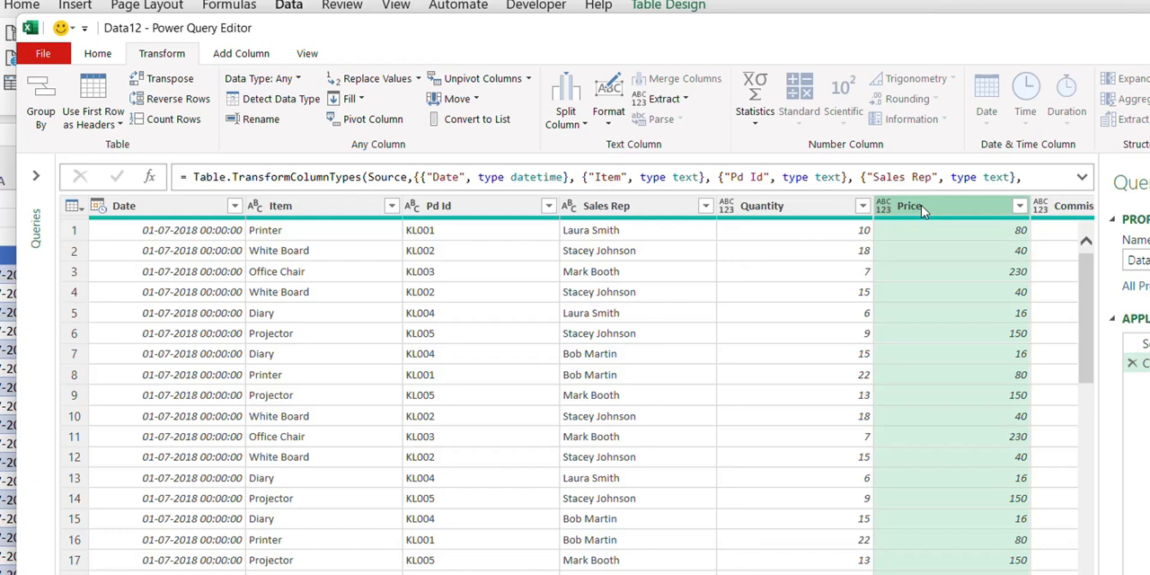
left_click(1062, 205)
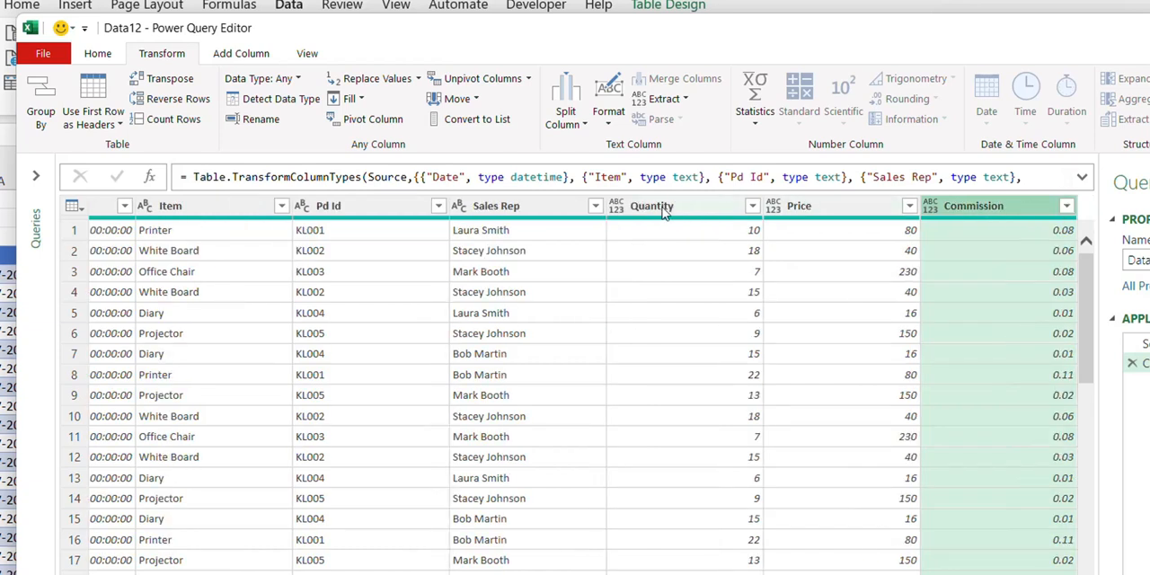
- Replace the value "NA" with 0 in the Quantity column
left_click(629, 208)
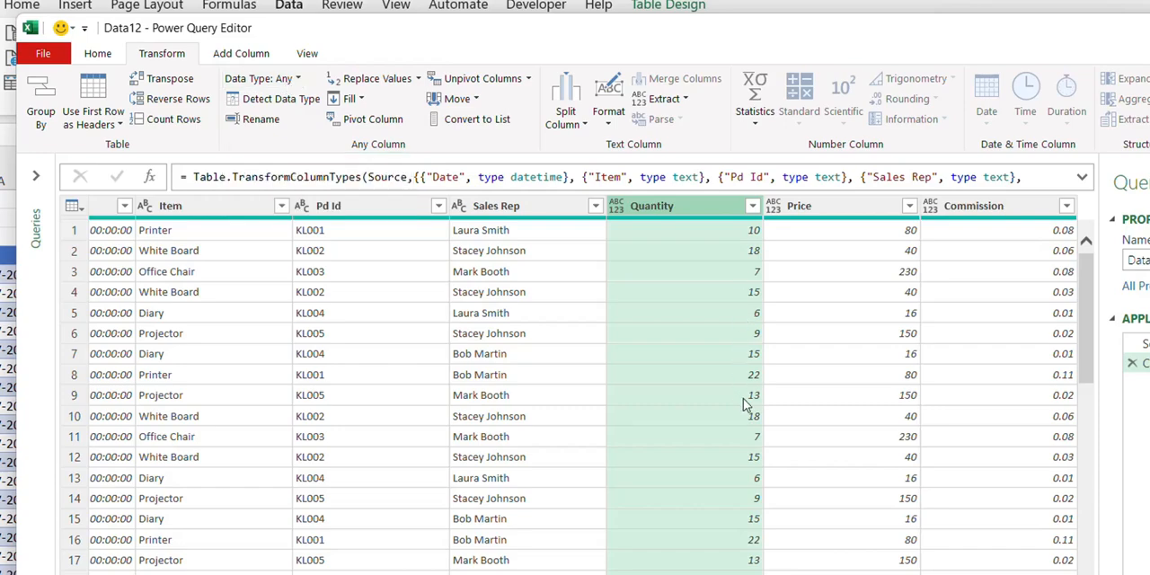
scroll(743, 405, "down", 1)
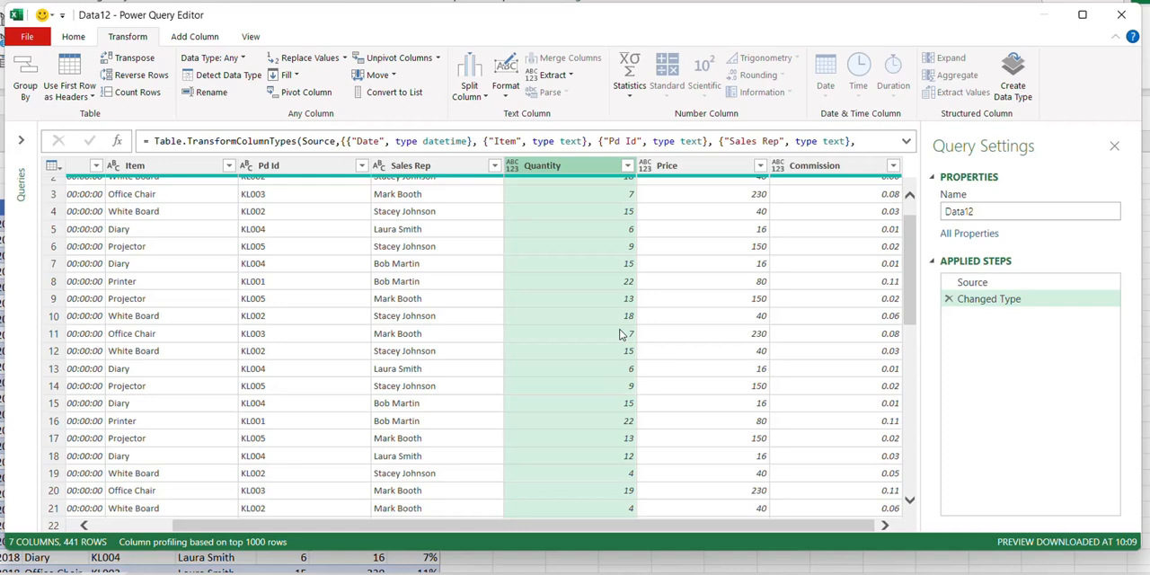
scroll(620, 334, "down", 9)
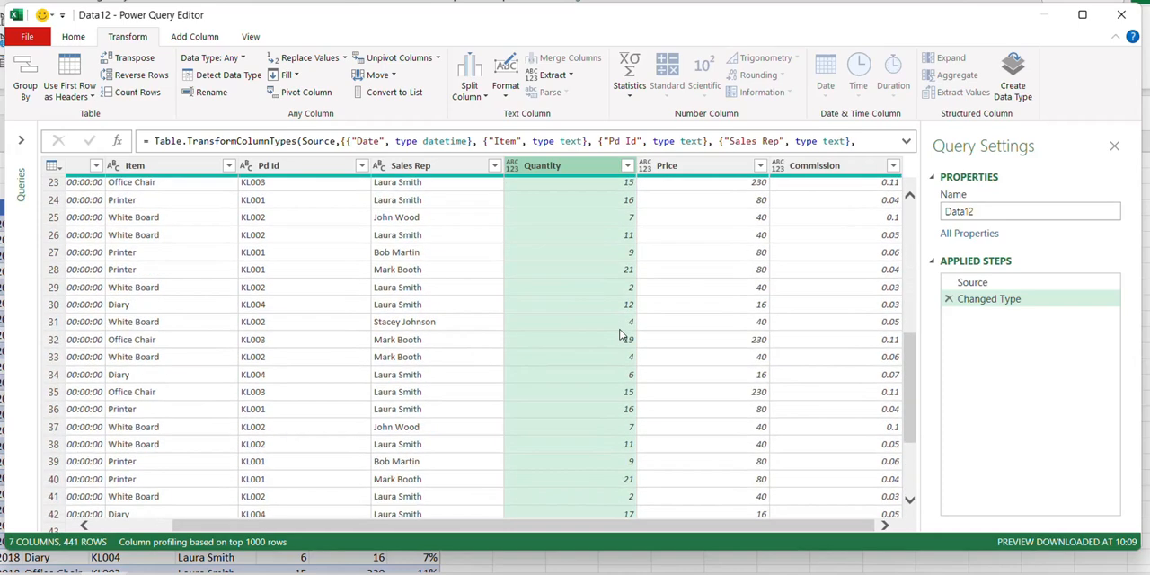
scroll(619, 334, "down", 11)
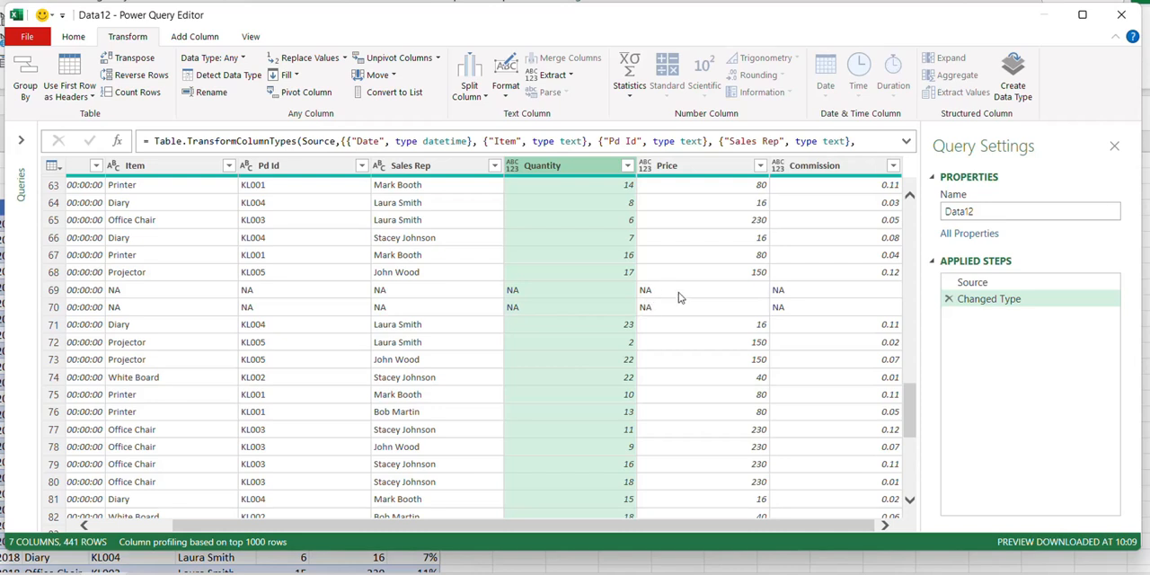
scroll(567, 305, "up", 20)
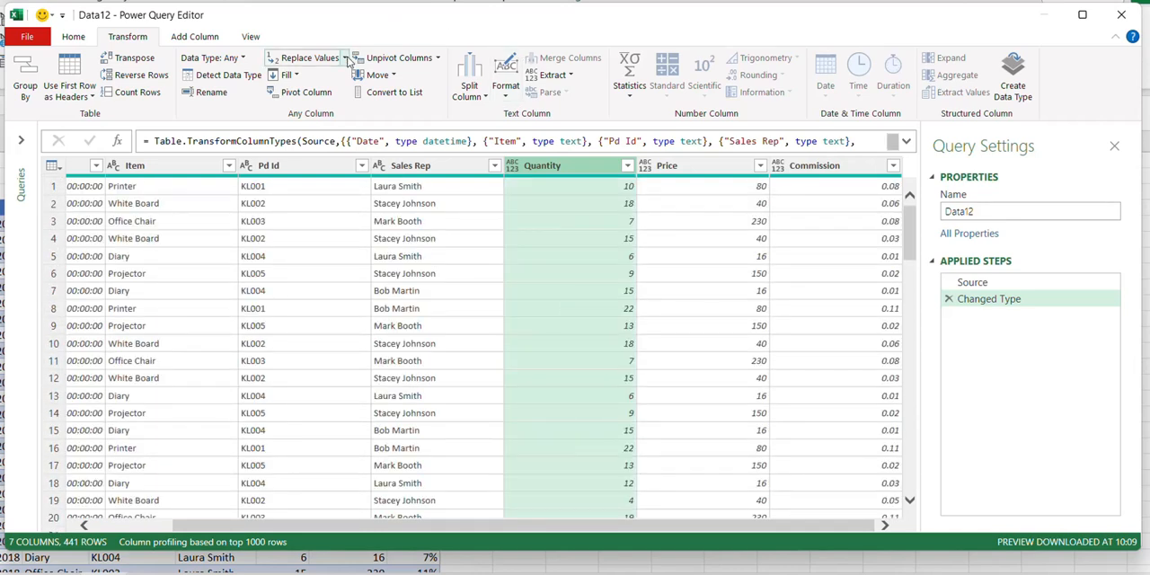
left_click(319, 60)
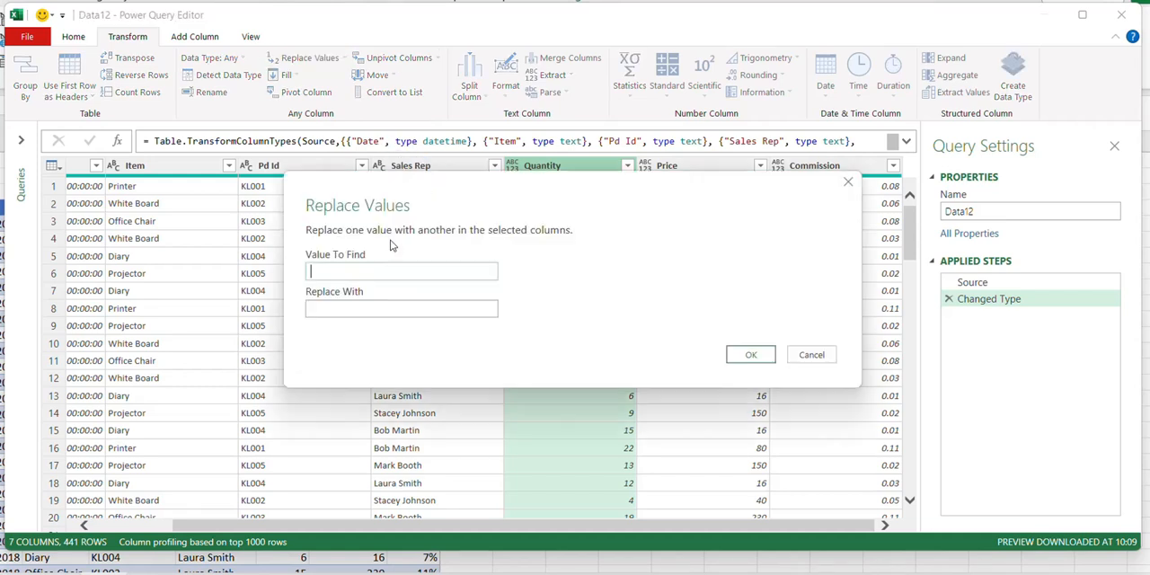
type("NA")
left_click(368, 302)
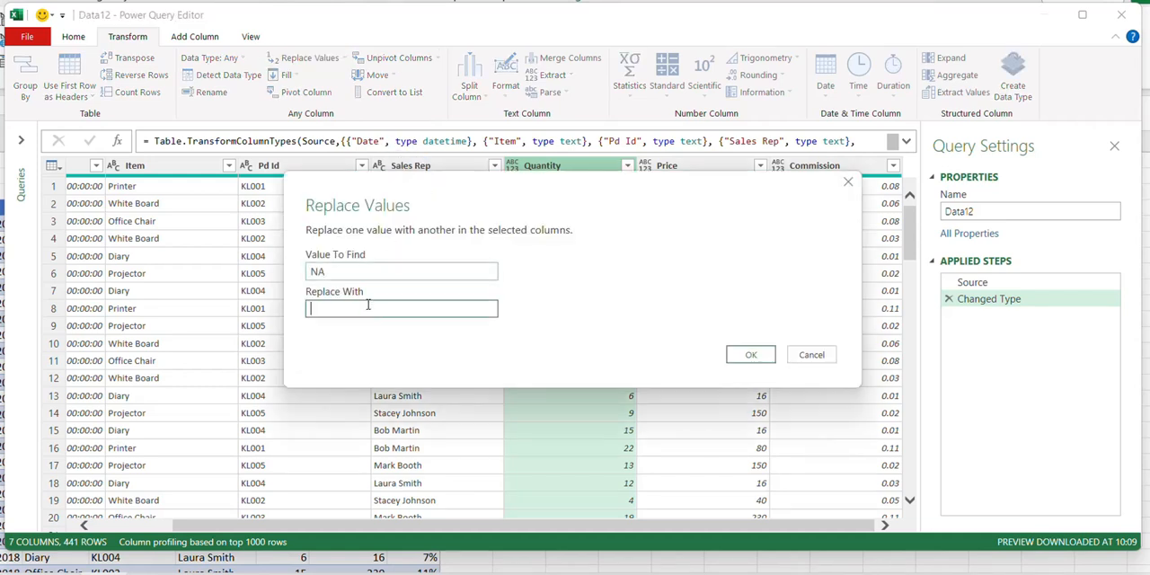
type("0")
left_click(743, 355)
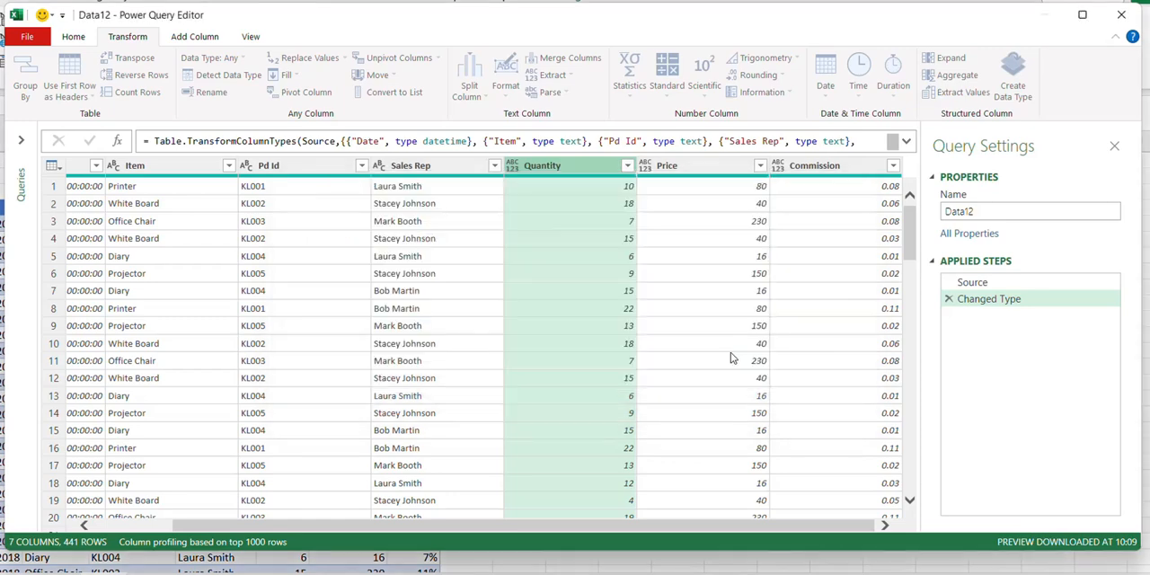
- Check the Quantity column in the NA rows and delete the value replacement from the applied steps
scroll(565, 362, "down", 20)
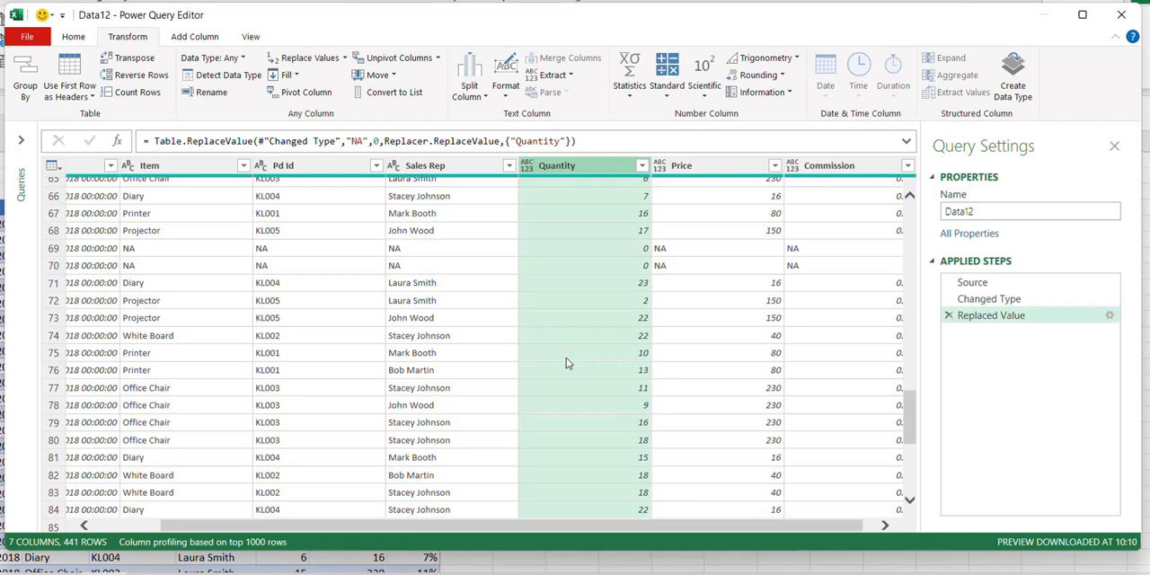
scroll(566, 358, "up", 10)
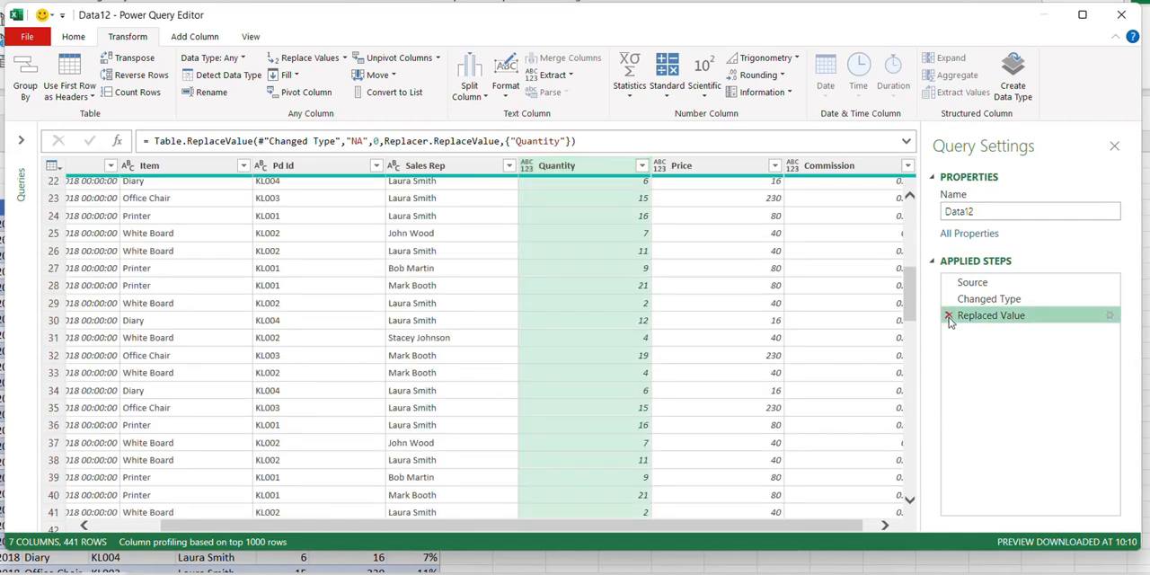
left_click(948, 315)
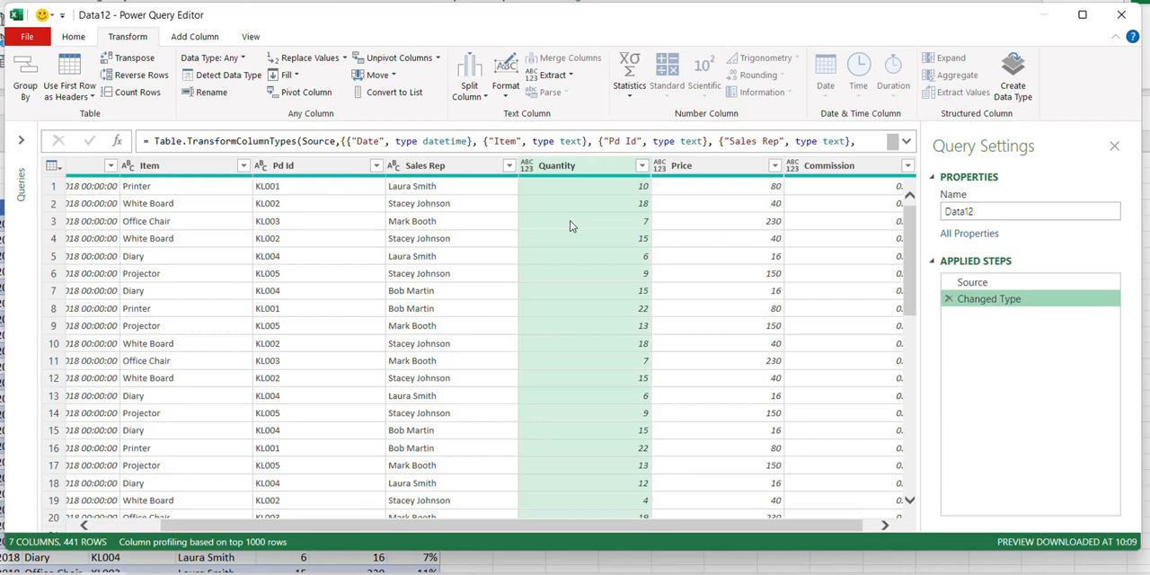
- Change the Quantity column's data type to Whole Number and check its entries in the NA rows
left_click(526, 169)
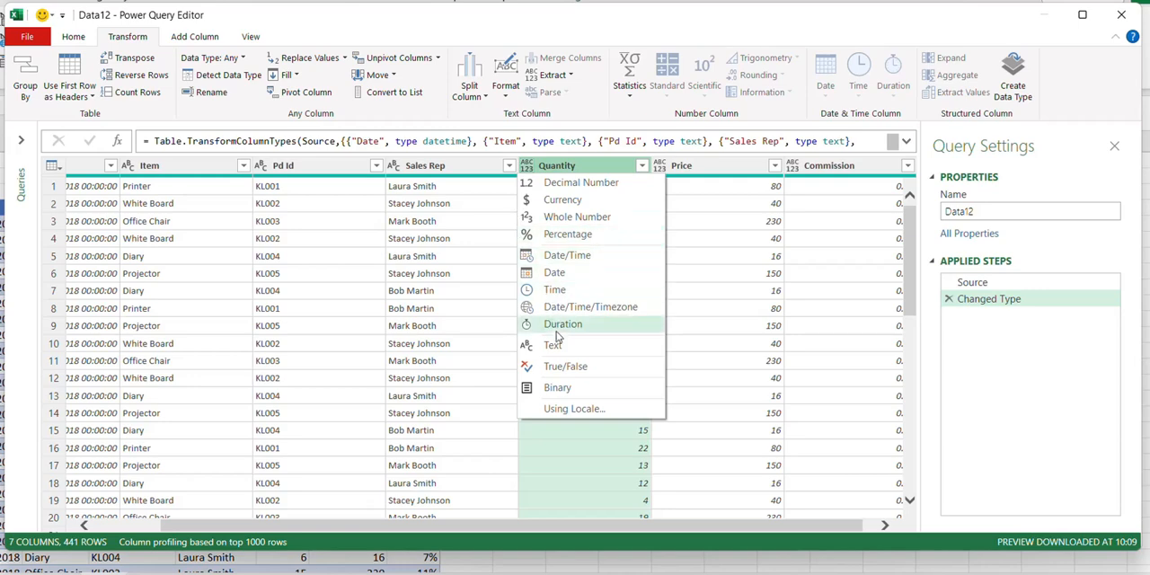
left_click(558, 217)
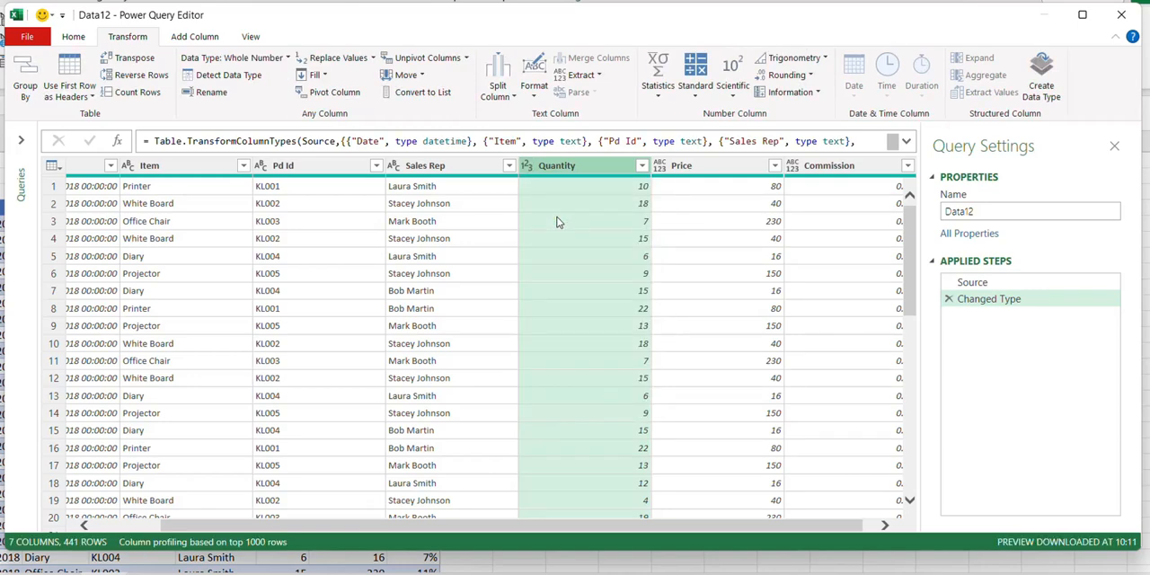
scroll(556, 222, "down", 14)
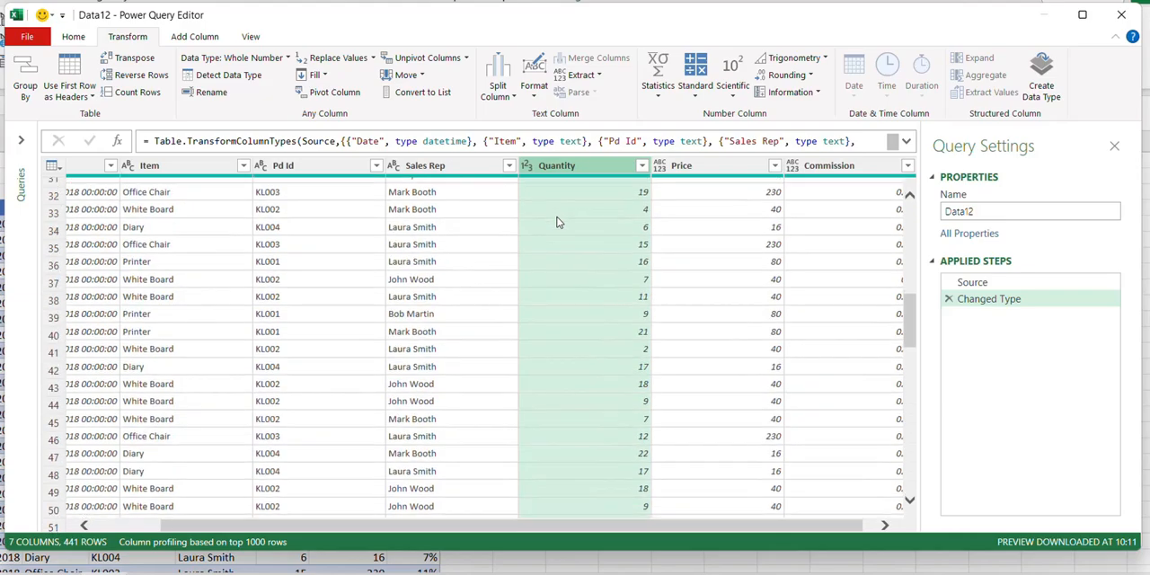
scroll(556, 222, "down", 7)
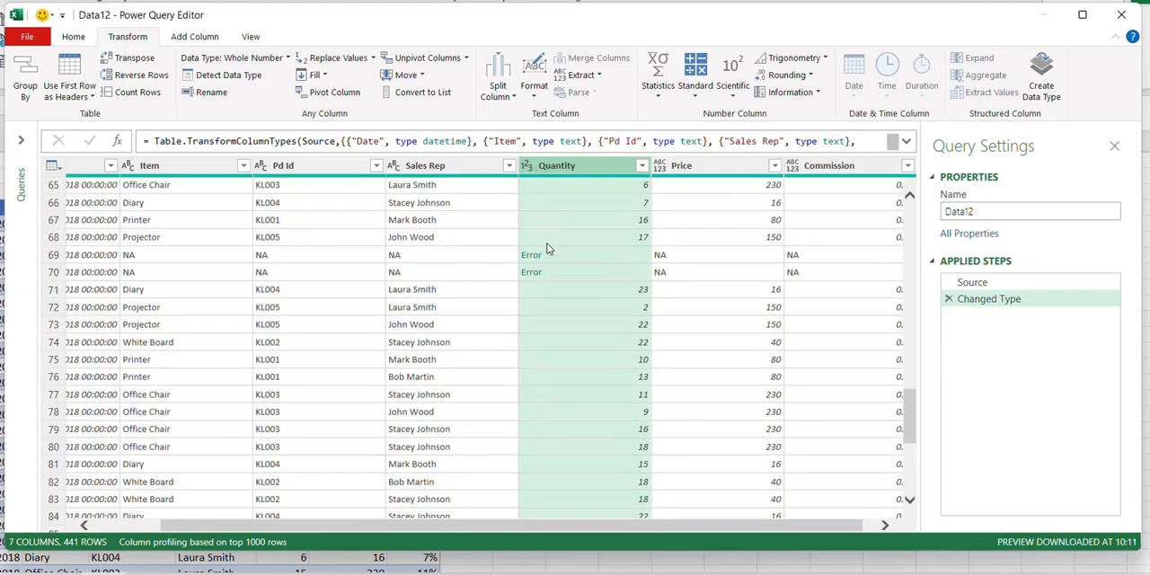
scroll(556, 282, "down", 5)
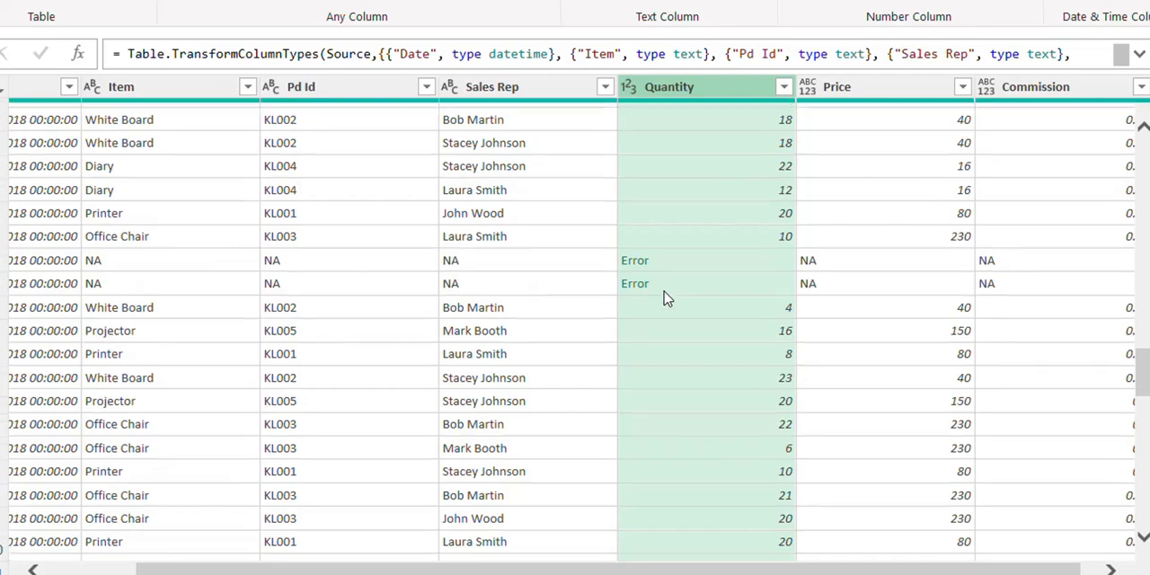
scroll(588, 318, "down", 5)
scroll(664, 298, "up", 10)
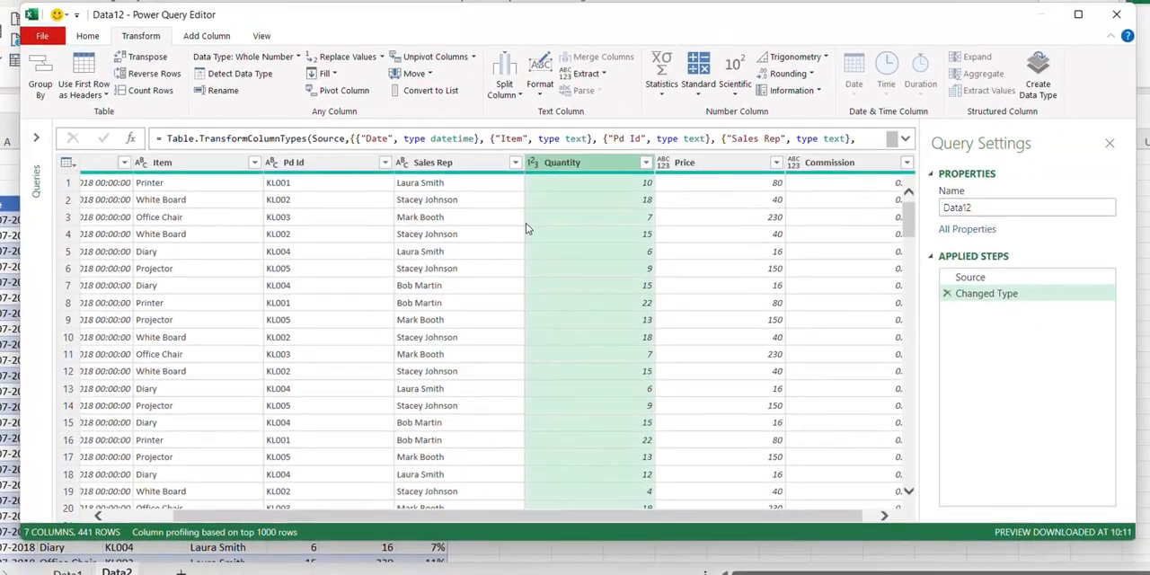
- Replace all errors in the Quantity column with 0
left_click(382, 58)
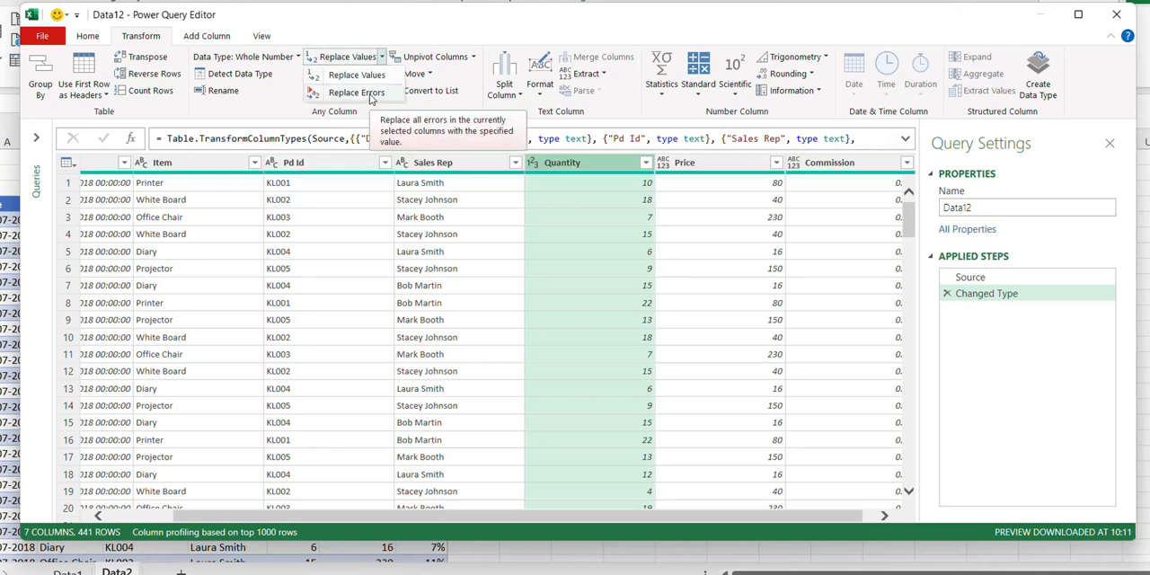
left_click(359, 93)
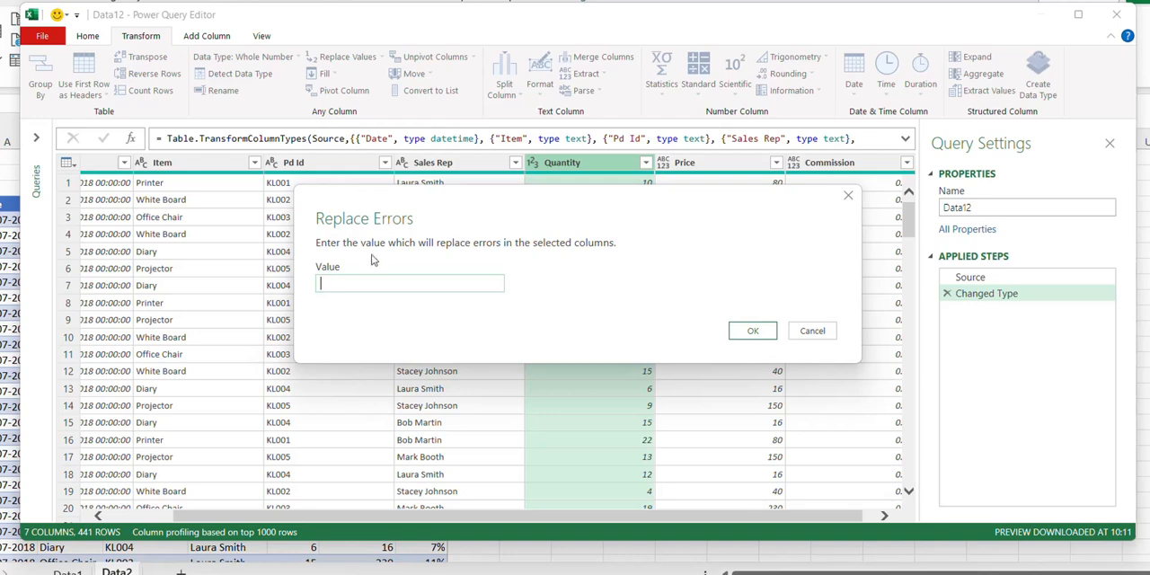
type("0")
left_click(753, 331)
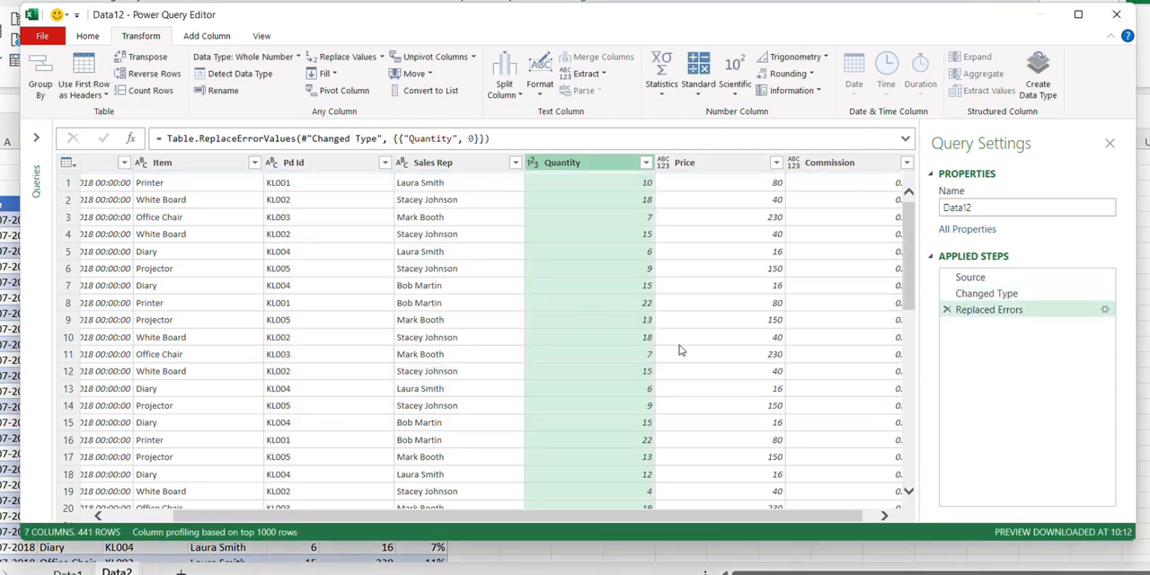
- Examine the Quantity values in the rows where the other columns contain NA, including the rows' dates
scroll(678, 351, "down", 7)
scroll(678, 350, "down", 13)
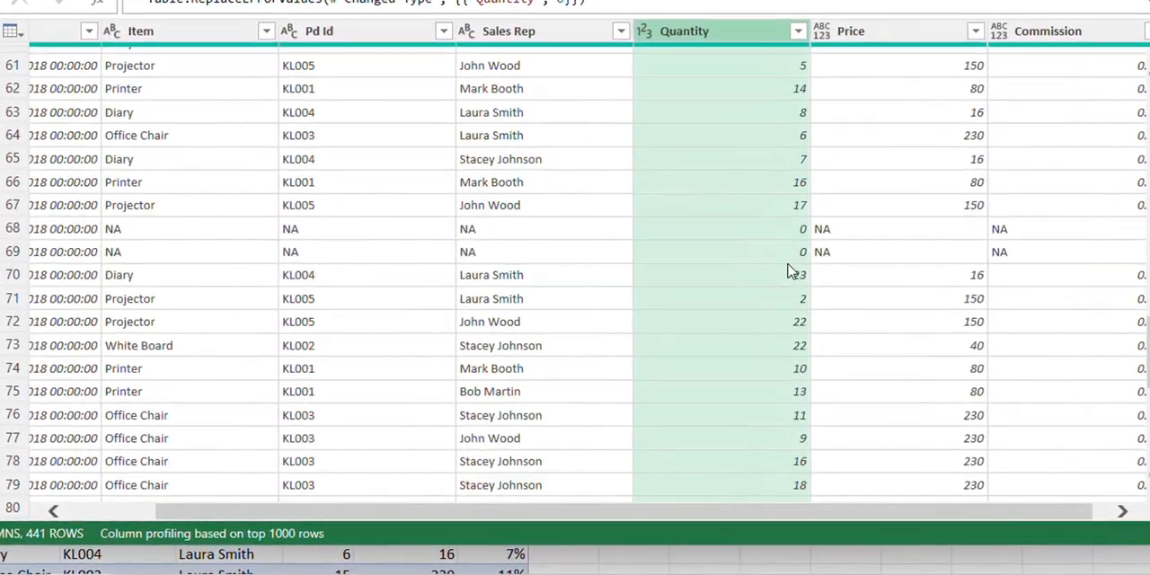
scroll(639, 320, "down", 7)
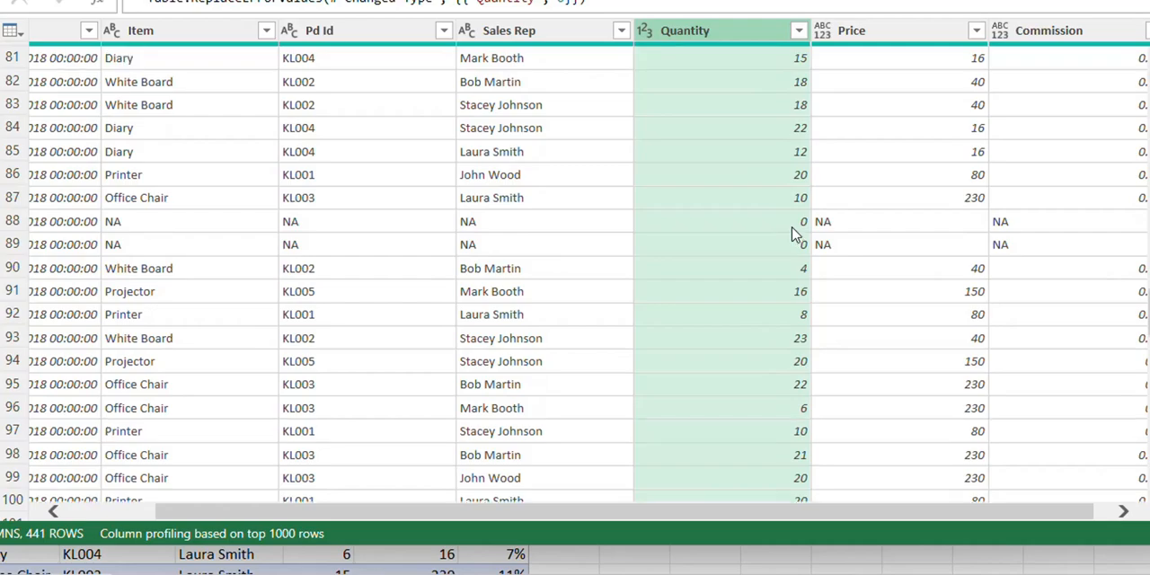
scroll(791, 244, "up", 18)
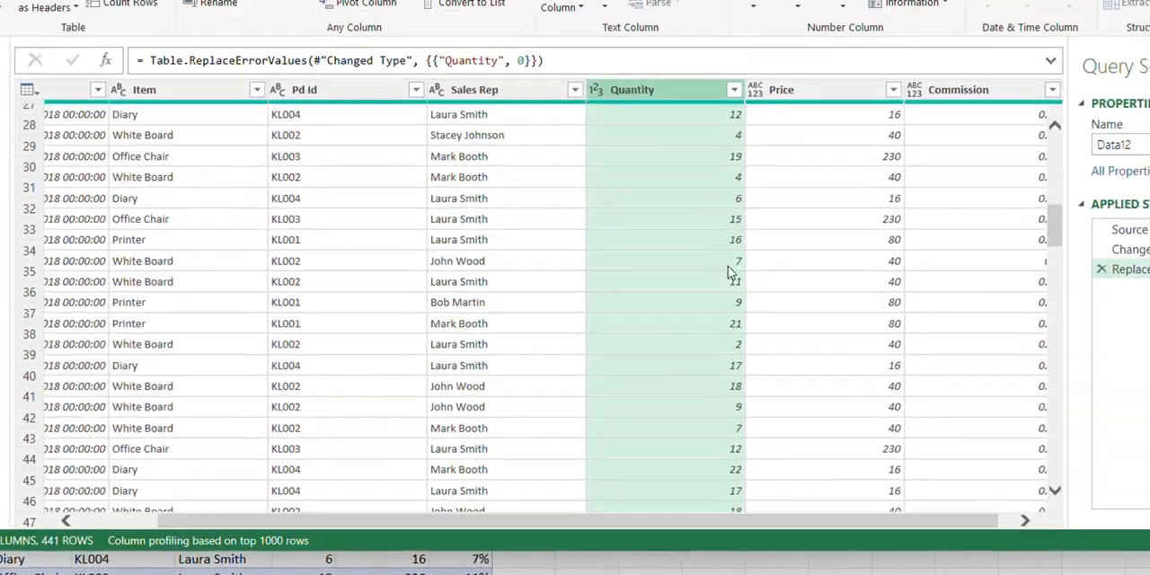
scroll(727, 272, "down", 10)
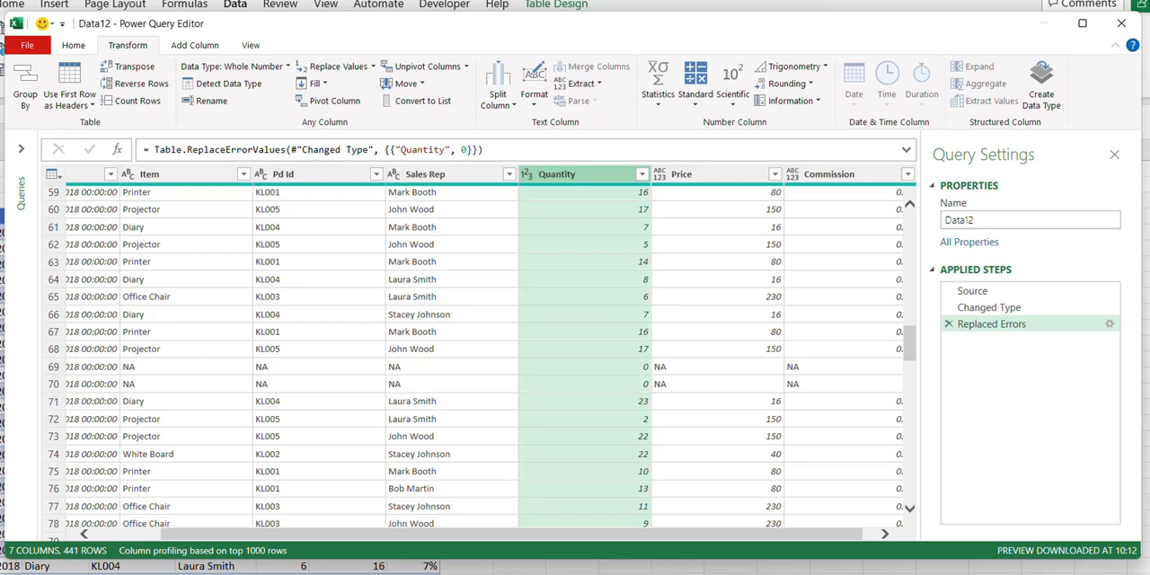
scroll(268, 379, "left", 2)
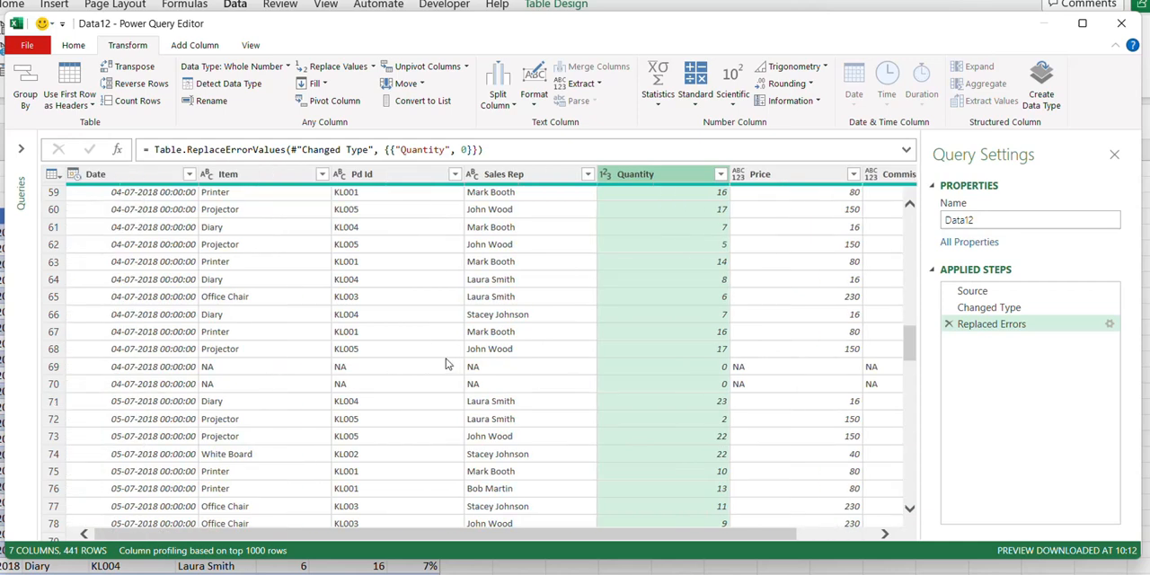
scroll(493, 368, "up", 20)
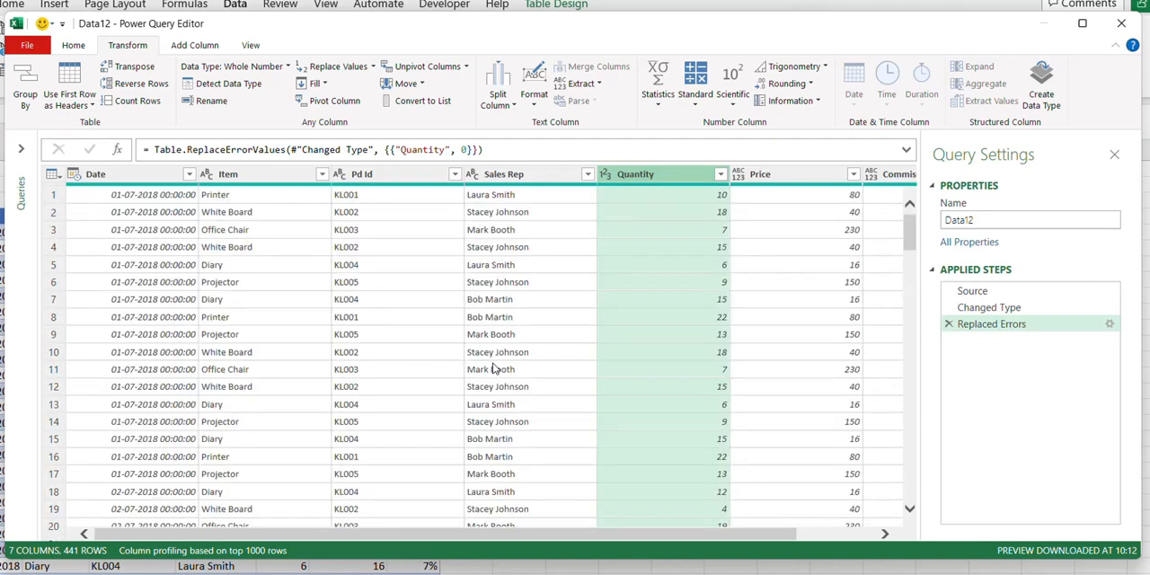
- Delete the error replacement from the applied steps and check the Quantity entries in the NA rows
left_click(948, 326)
scroll(671, 308, "down", 15)
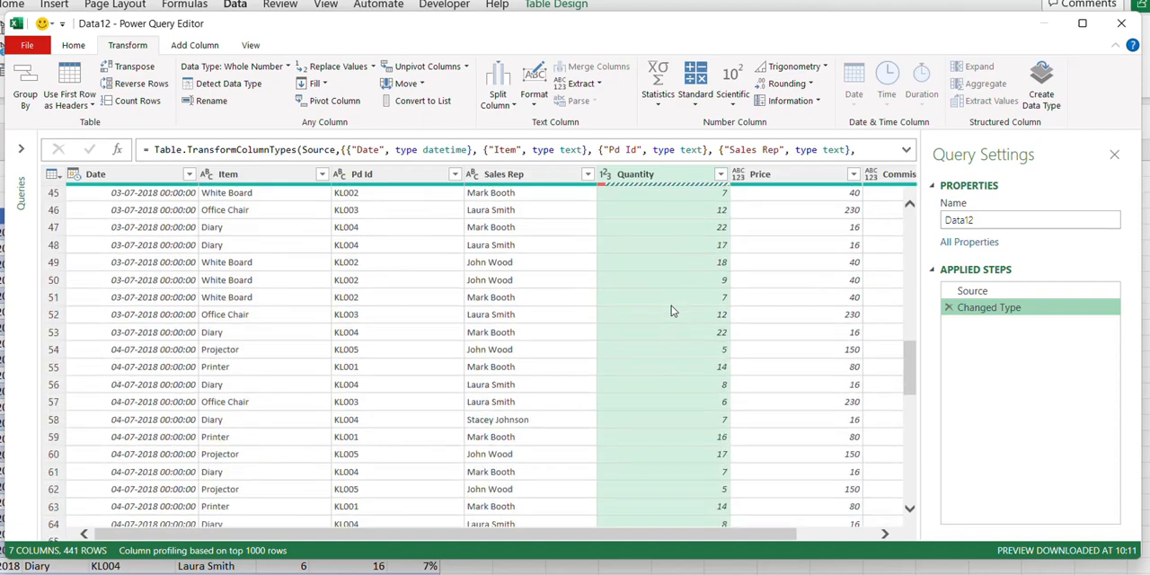
scroll(670, 308, "down", 6)
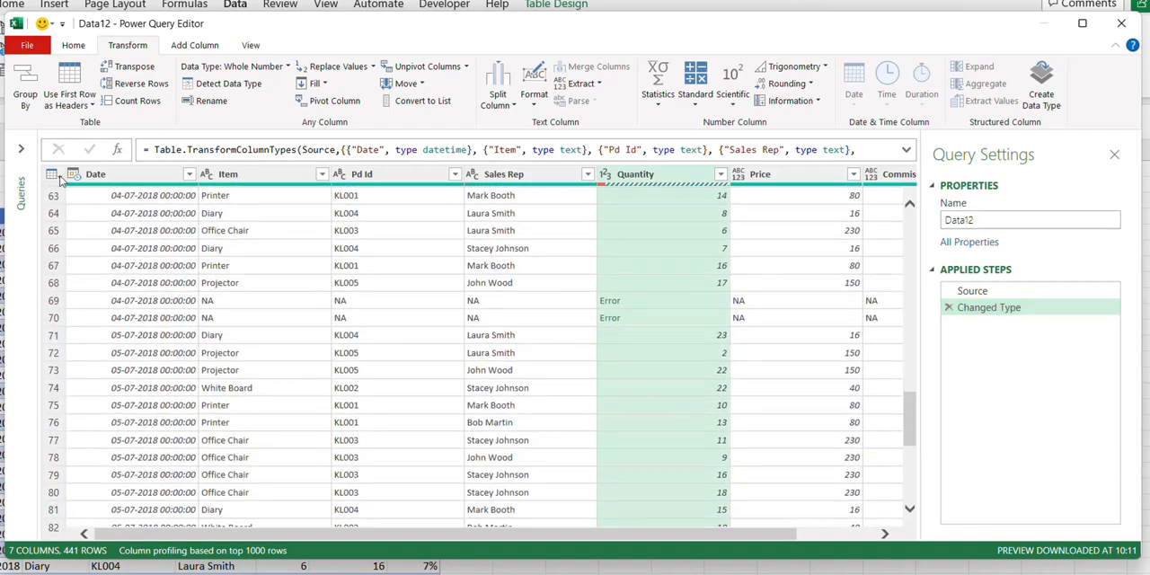
- Remove every row containing errors from the whole table and look through the remaining rows
left_click(52, 174)
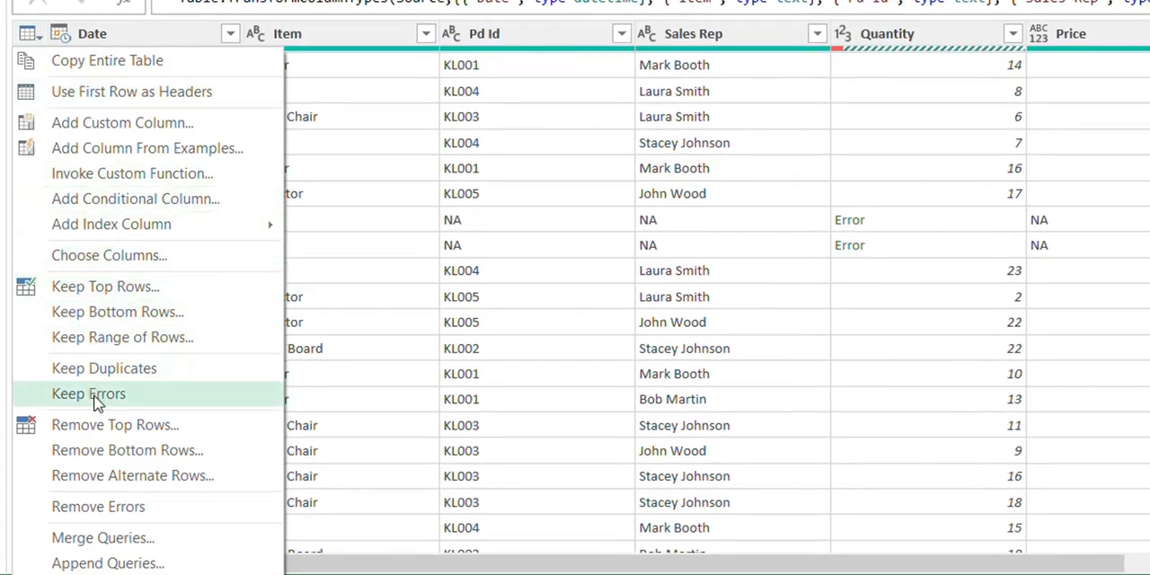
left_click(112, 509)
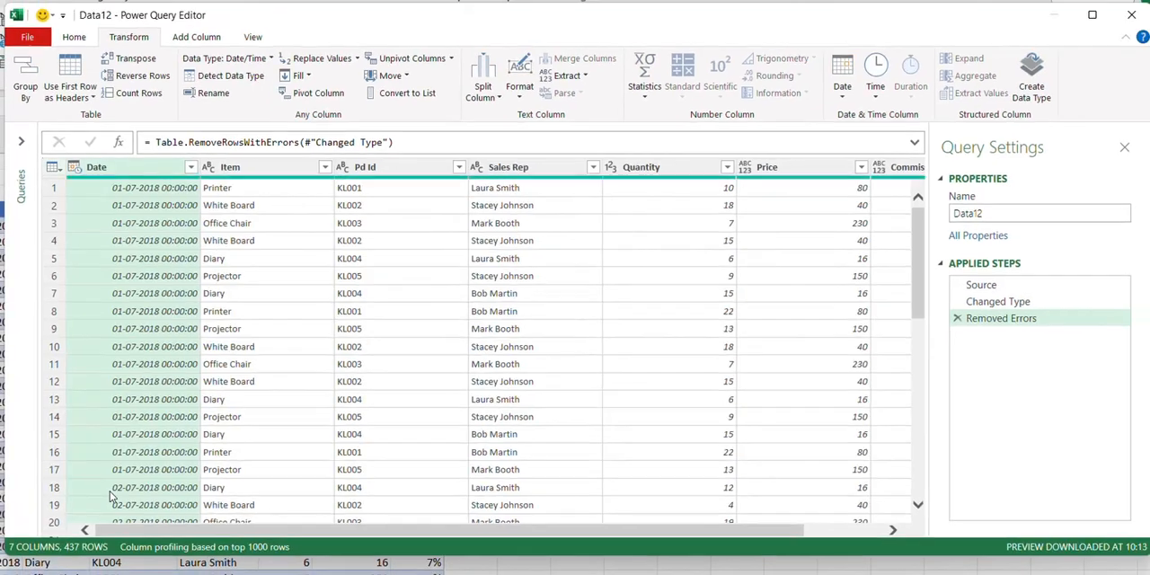
scroll(505, 382, "down", 8)
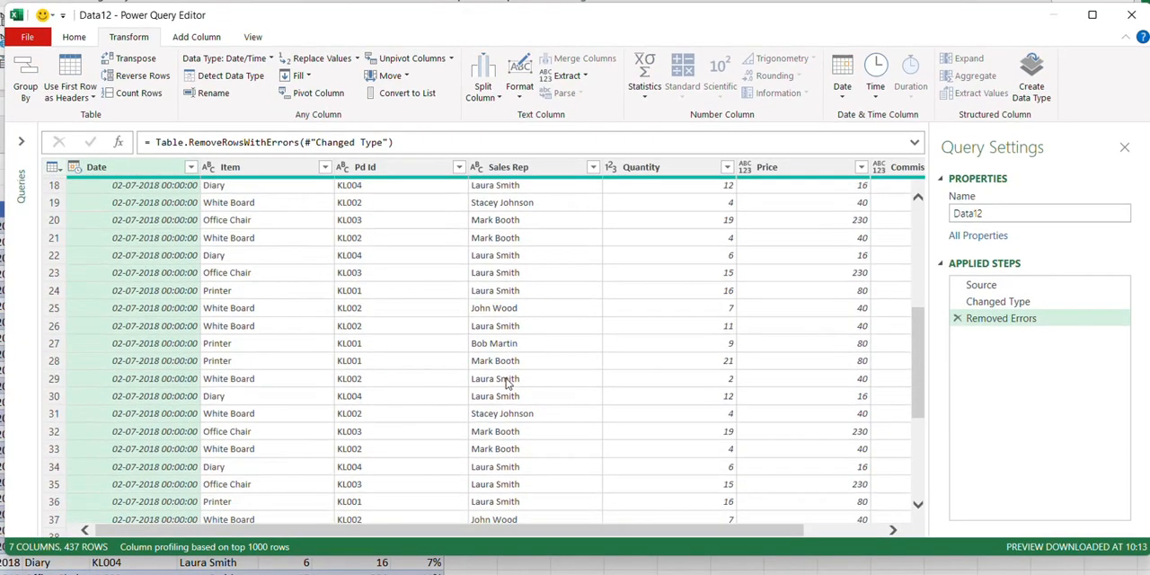
scroll(505, 382, "down", 15)
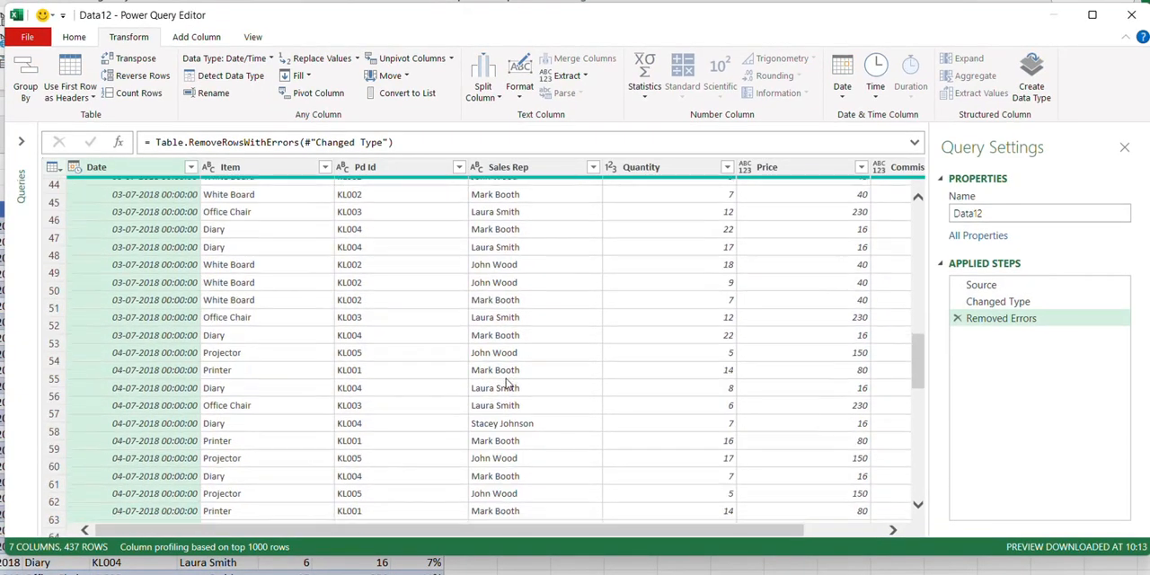
scroll(505, 382, "up", 20)
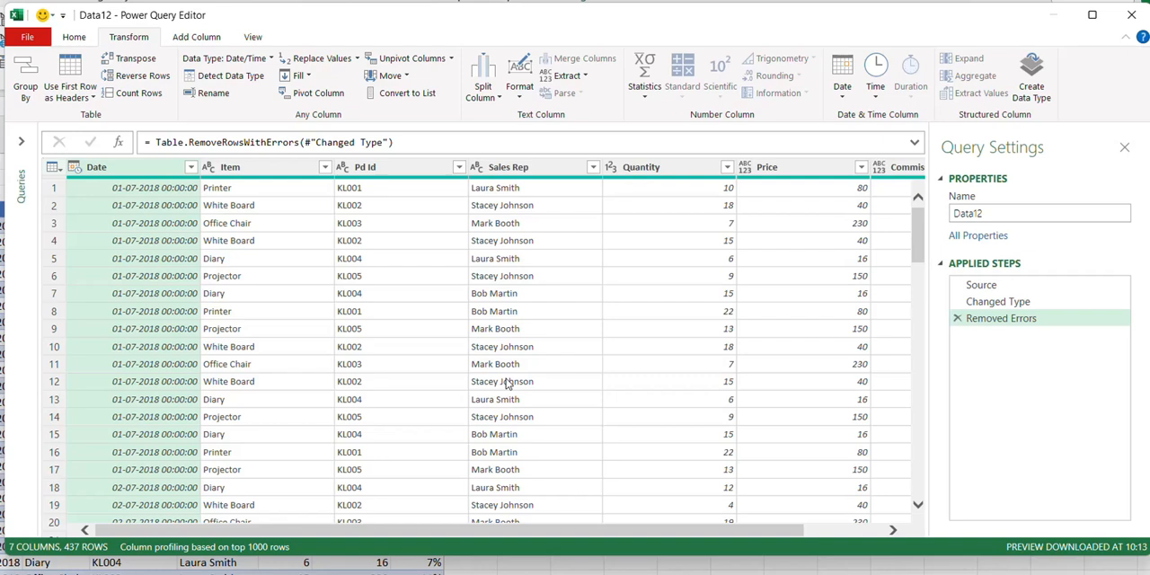